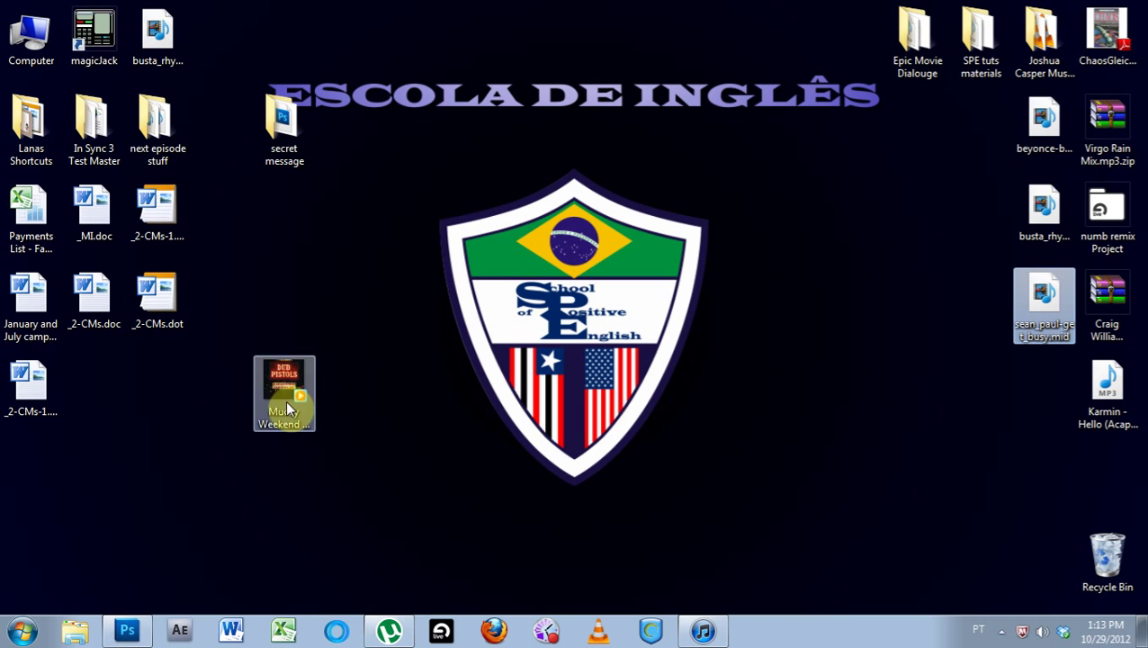
Move the Mucky Weekend song file to a new desktop spot, leaving its name unchanged
{"action": "mouse_move", "coordinate": [283, 386]}
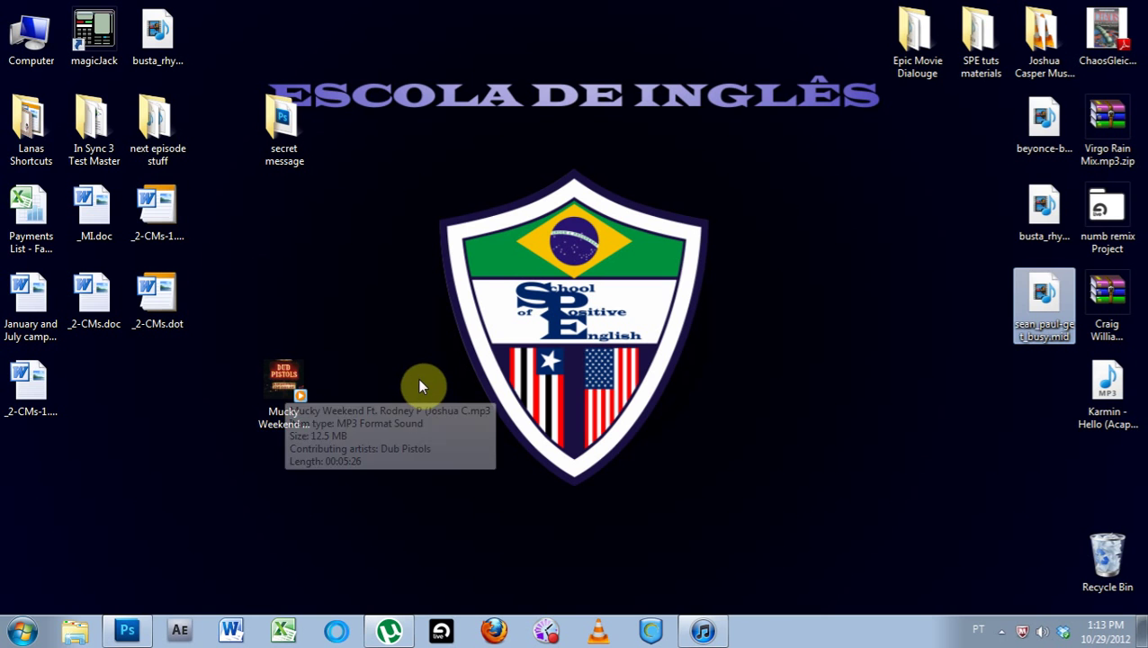
{"action": "left_click_drag", "start_coordinate": [266, 315], "coordinate": [376, 447]}
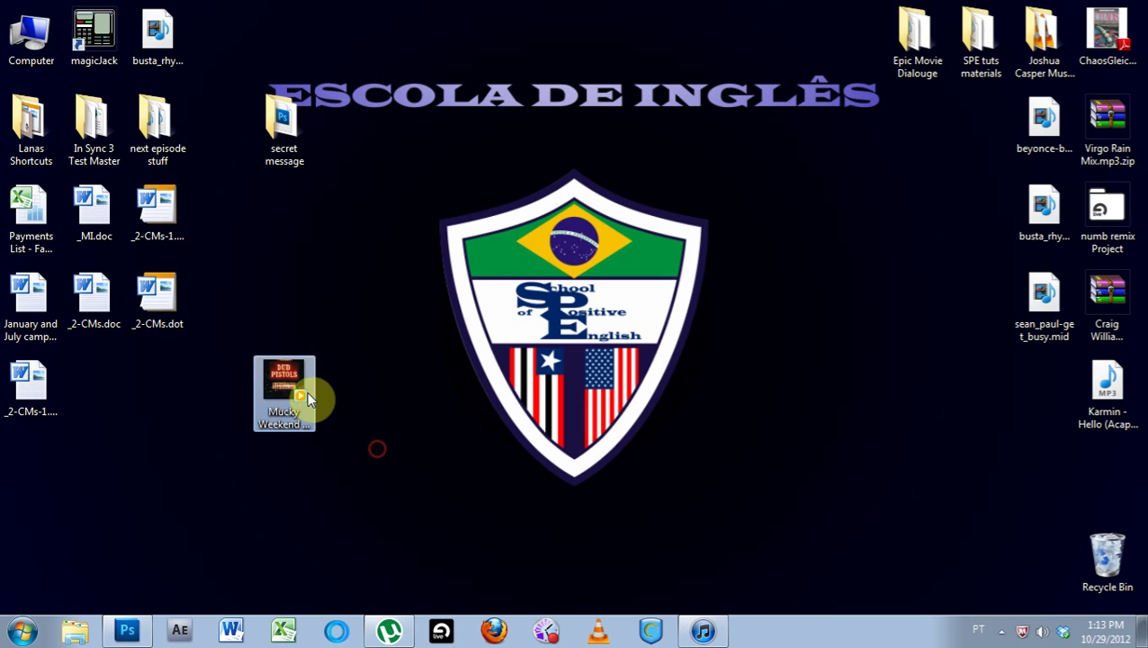
{"action": "left_click_drag", "start_coordinate": [307, 394], "coordinate": [327, 381]}
{"action": "left_click_drag", "start_coordinate": [365, 330], "coordinate": [366, 332]}
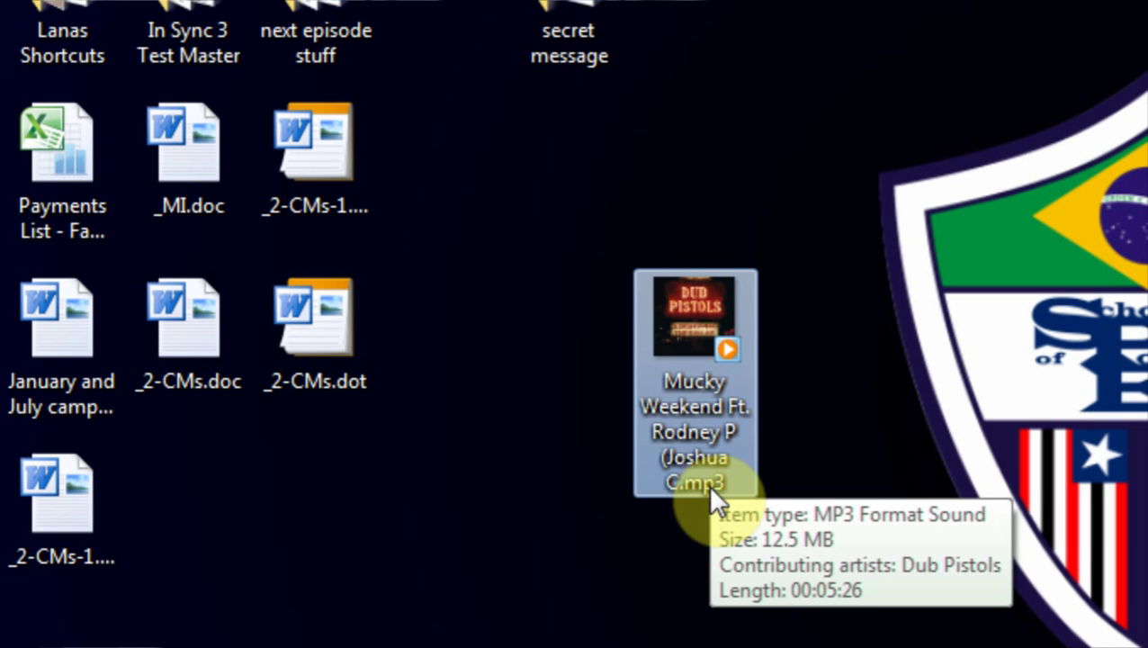
{"action": "left_click", "coordinate": [708, 484]}
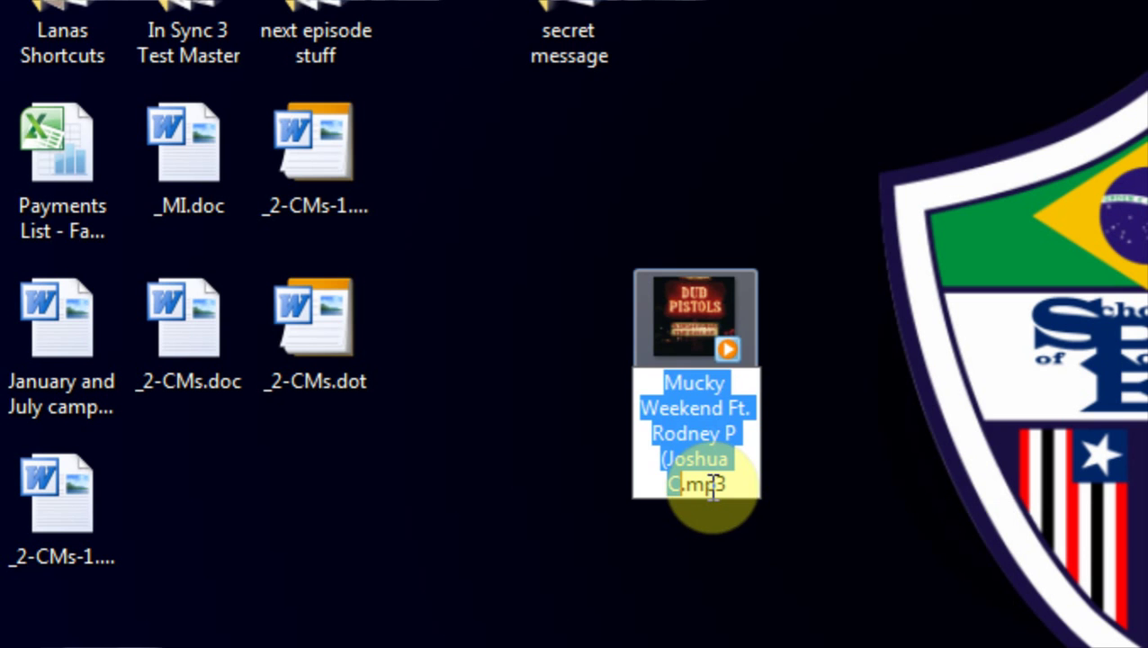
{"action": "left_click", "coordinate": [703, 484]}
{"action": "left_click", "coordinate": [842, 320]}
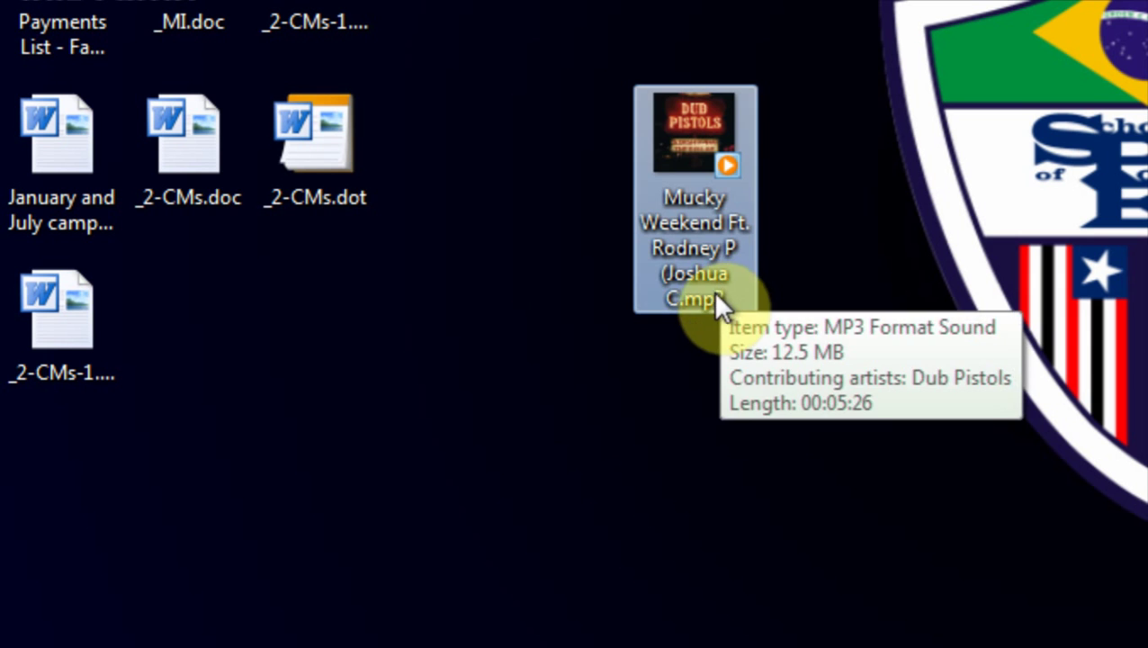
{"action": "left_click", "coordinate": [702, 315]}
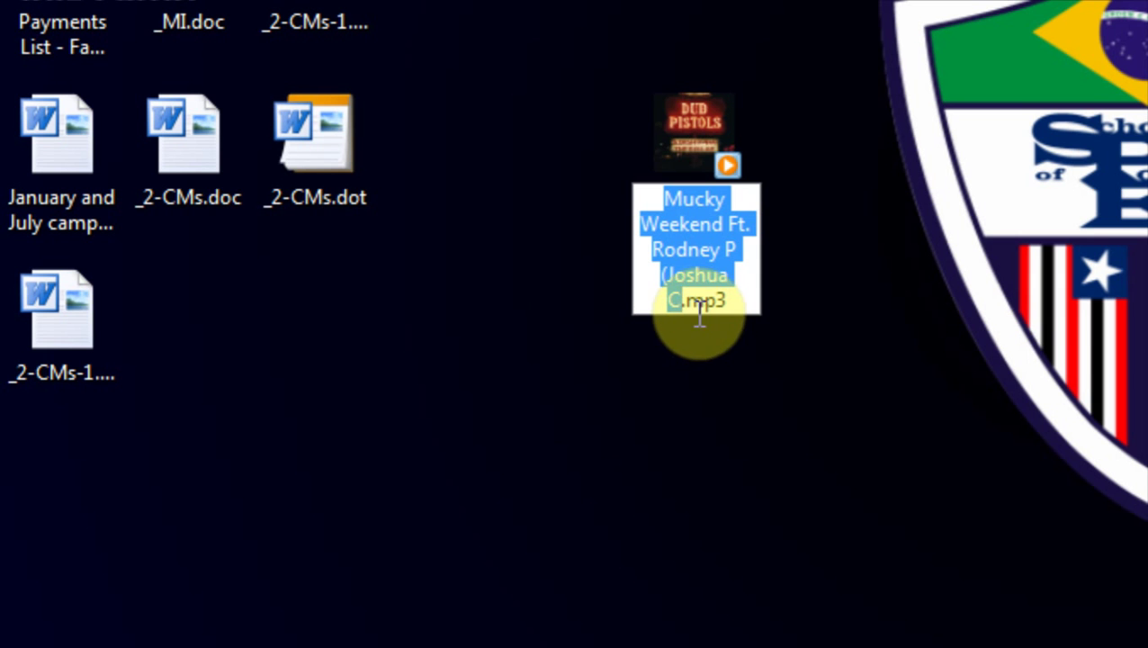
{"action": "left_click", "coordinate": [785, 476]}
Play the Mucky Weekend MP3 in the media player to check it works
{"action": "mouse_move", "coordinate": [253, 614]}
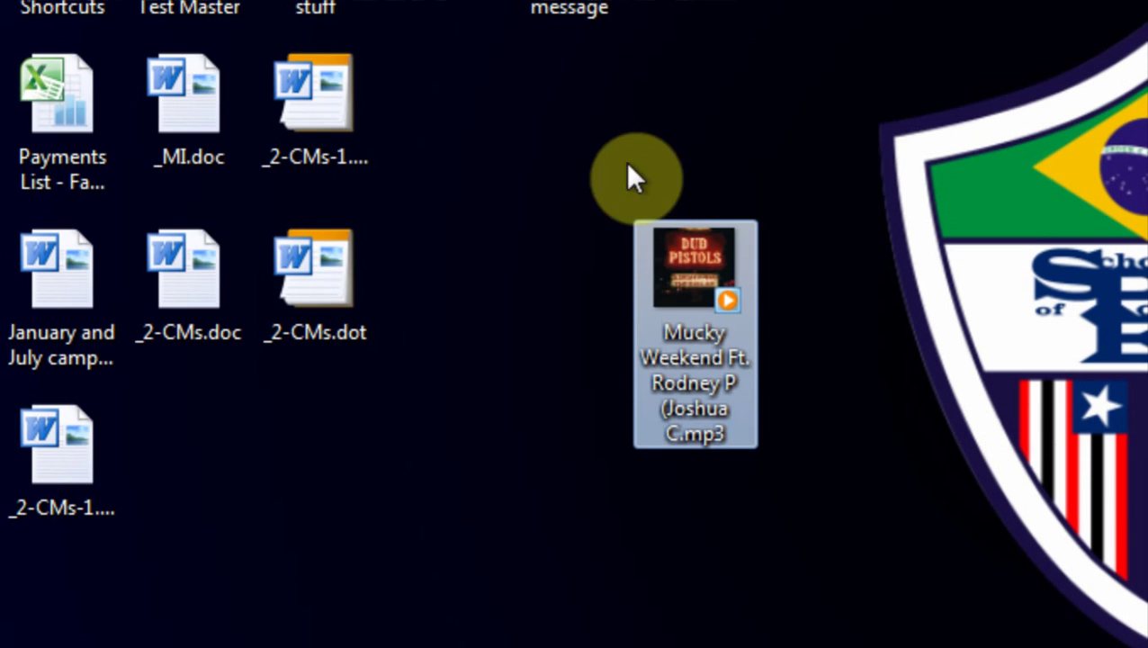
{"action": "left_click", "coordinate": [587, 200]}
{"action": "mouse_move", "coordinate": [707, 439]}
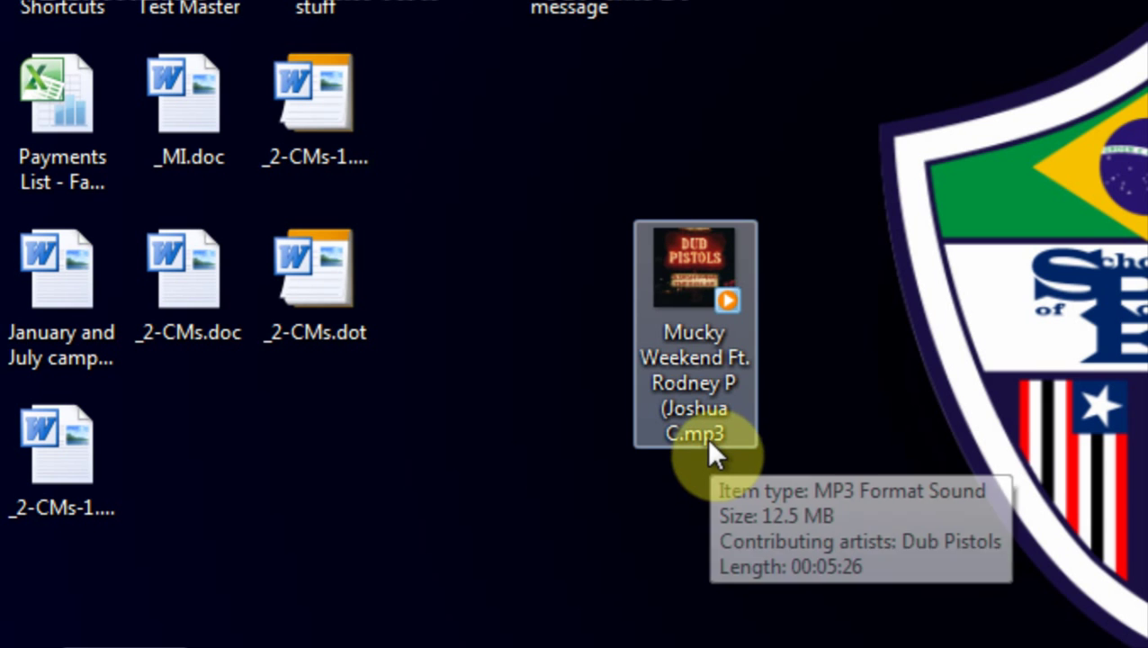
{"action": "left_click_drag", "start_coordinate": [643, 252], "coordinate": [681, 284]}
{"action": "double_click", "coordinate": [686, 284]}
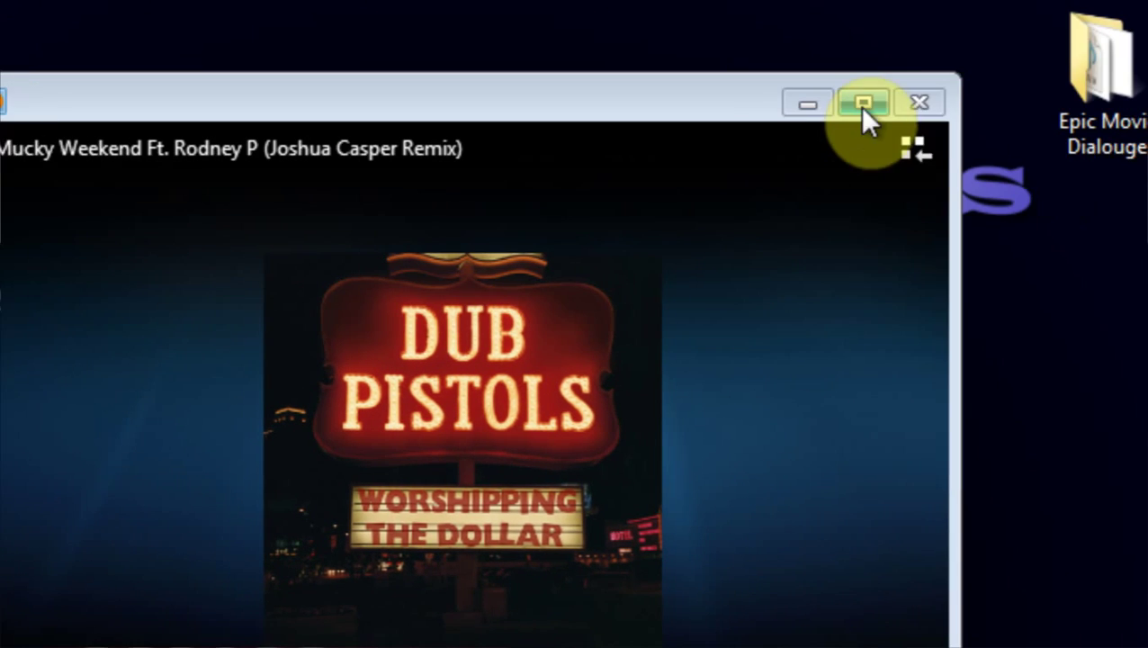
{"action": "left_click", "coordinate": [919, 102]}
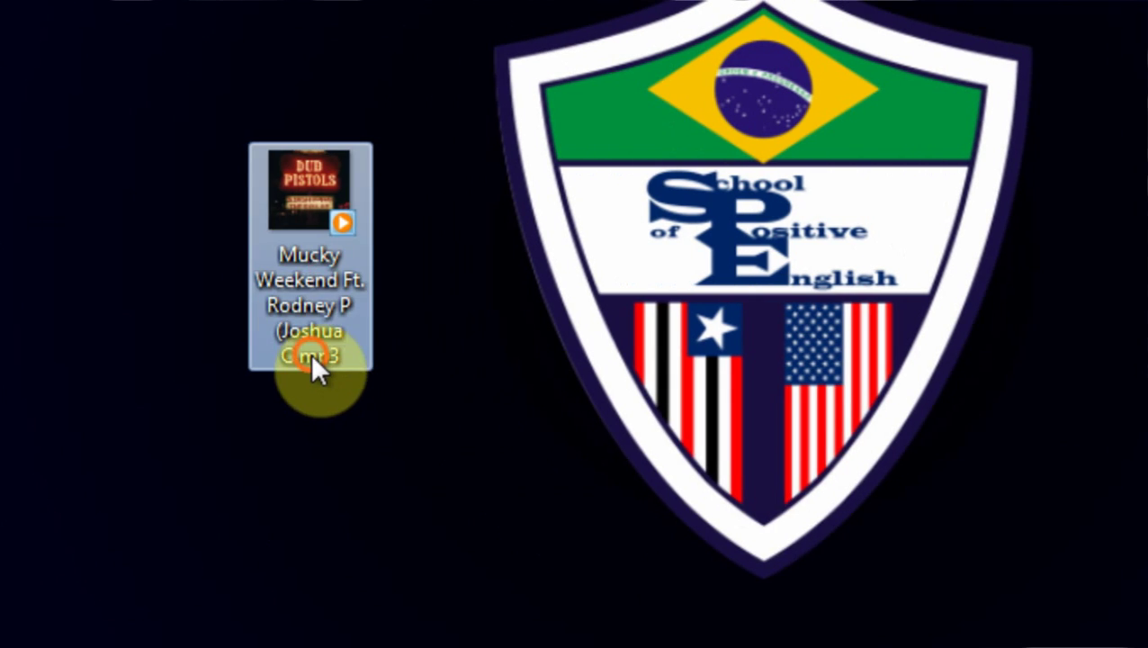
Change the song file's extension from mp3 to raw and accept the extension warning
{"action": "left_click", "coordinate": [310, 353]}
{"action": "double_click", "coordinate": [315, 354]}
{"action": "type", "text": "raw"}
{"action": "key", "text": "Return"}
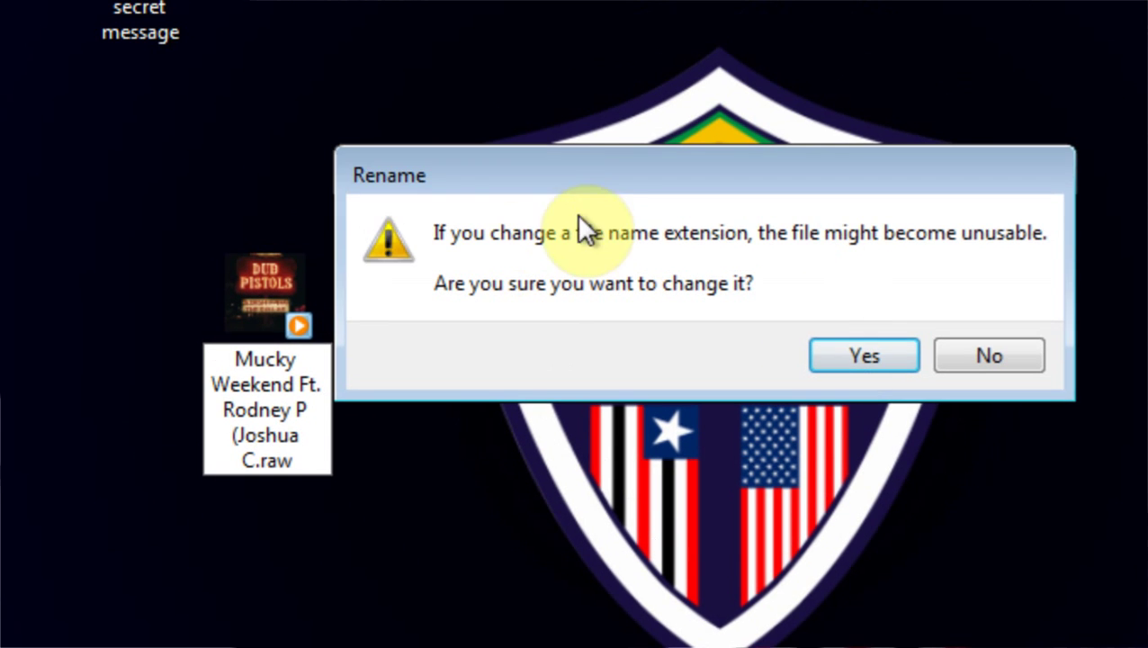
{"action": "left_click", "coordinate": [891, 358]}
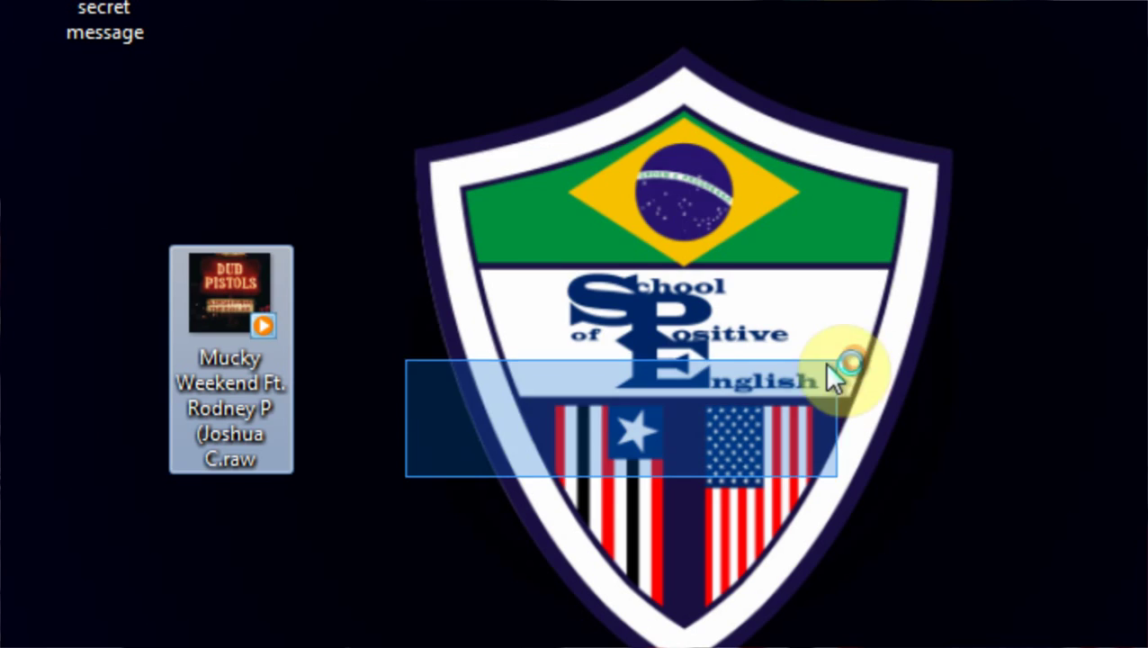
{"action": "left_click_drag", "start_coordinate": [828, 364], "coordinate": [289, 531]}
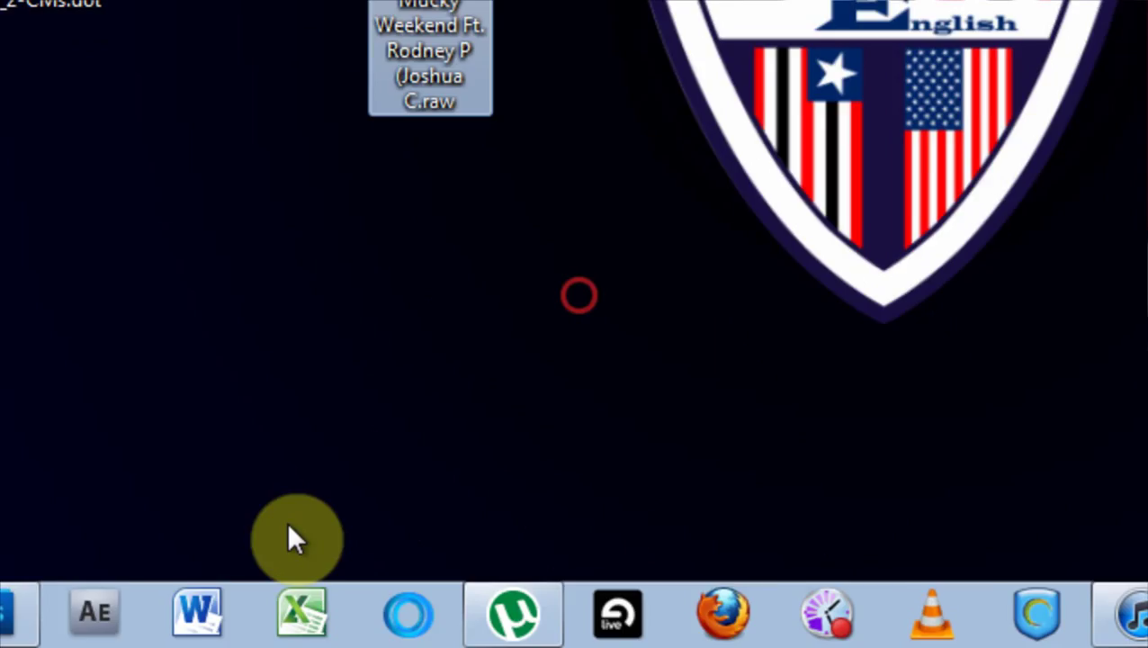
{"action": "left_click", "coordinate": [252, 613]}
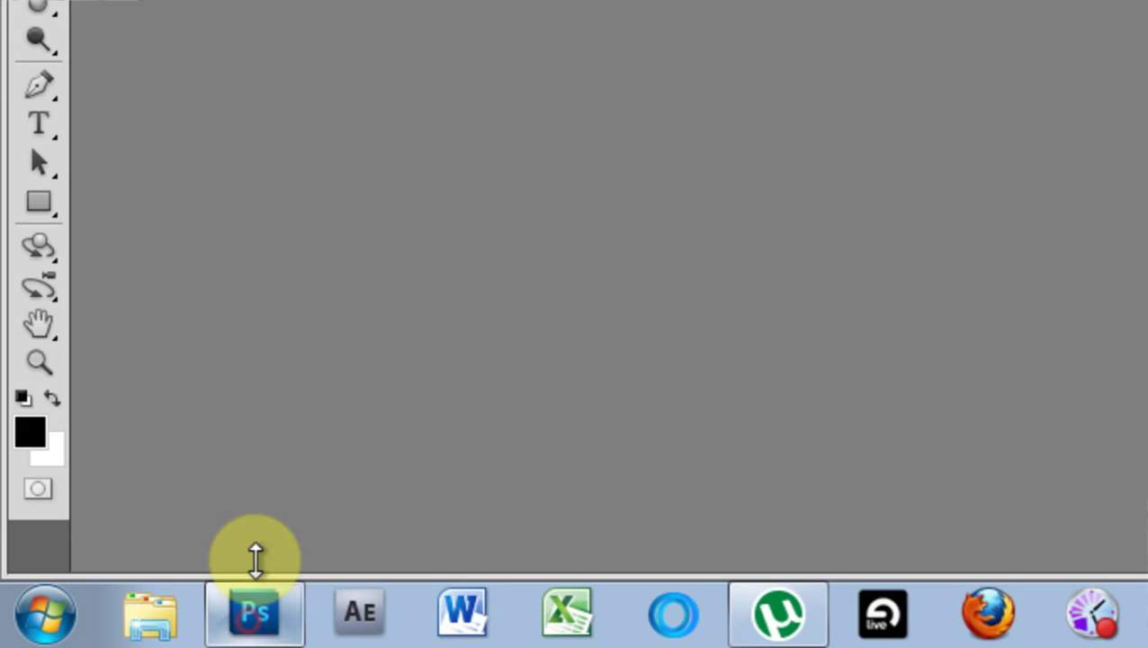
Use File > Open to open the Mucky Weekend .raw file from the Desktop
{"action": "left_click", "coordinate": [105, 30]}
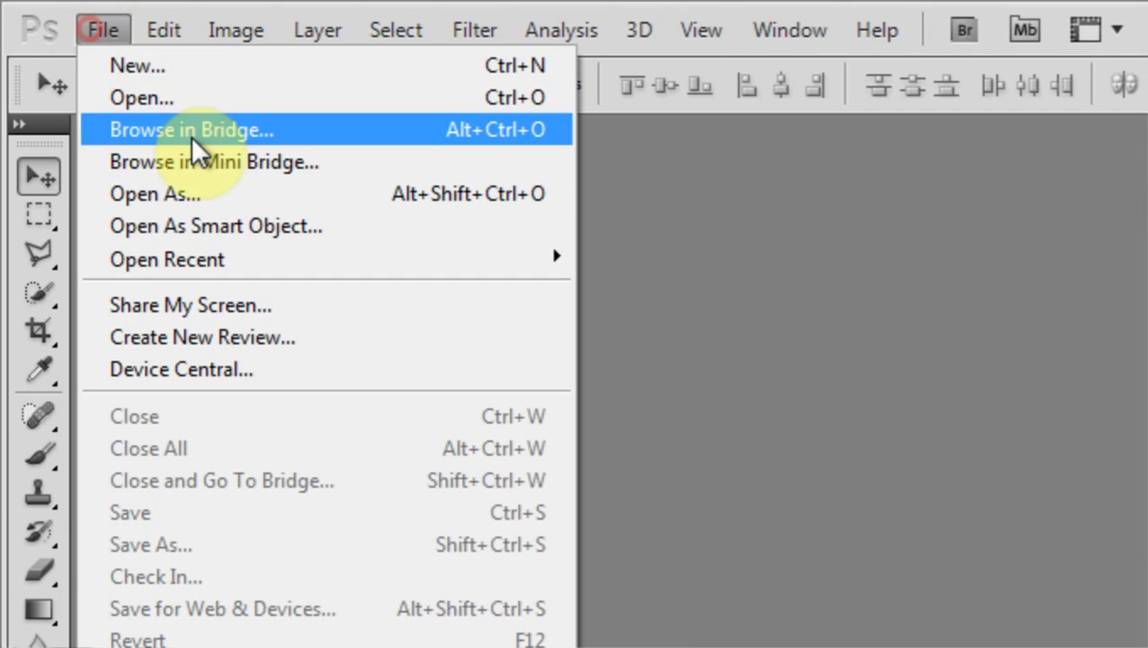
{"action": "left_click", "coordinate": [146, 96]}
{"action": "left_click_drag", "start_coordinate": [828, 237], "coordinate": [859, 423]}
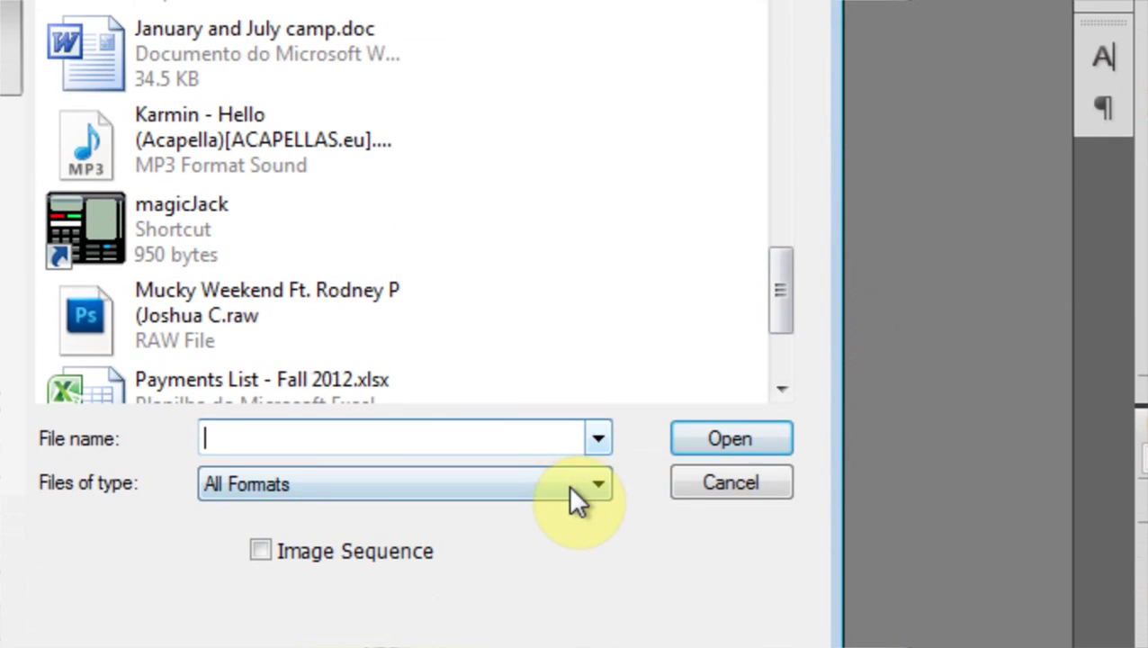
{"action": "left_click", "coordinate": [247, 310]}
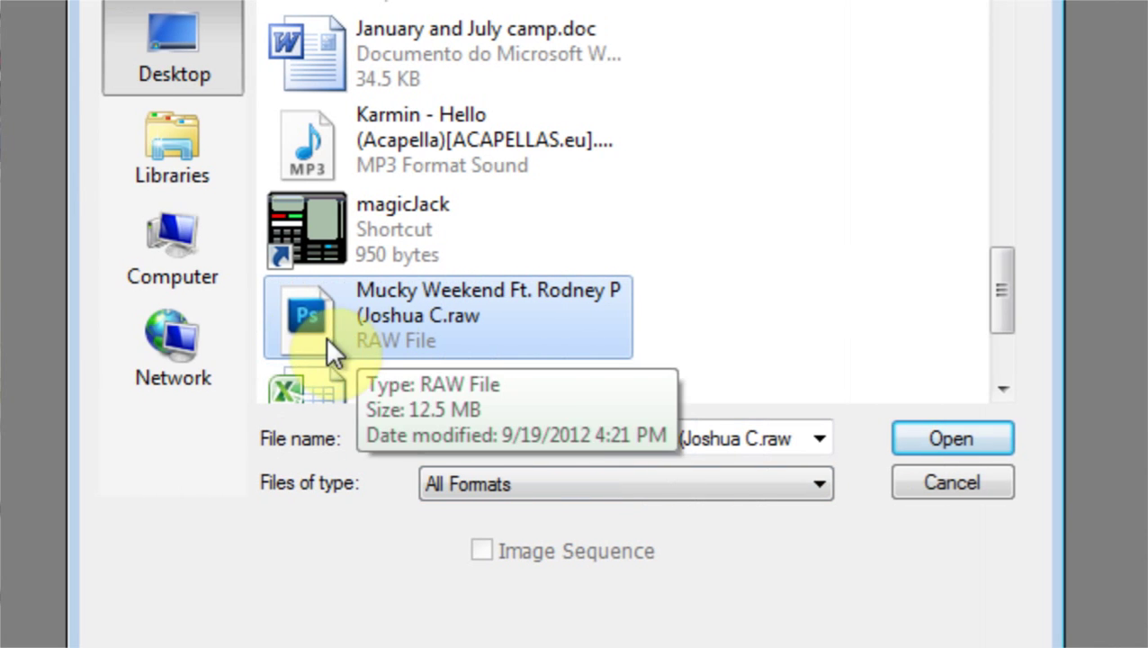
{"action": "double_click", "coordinate": [303, 321]}
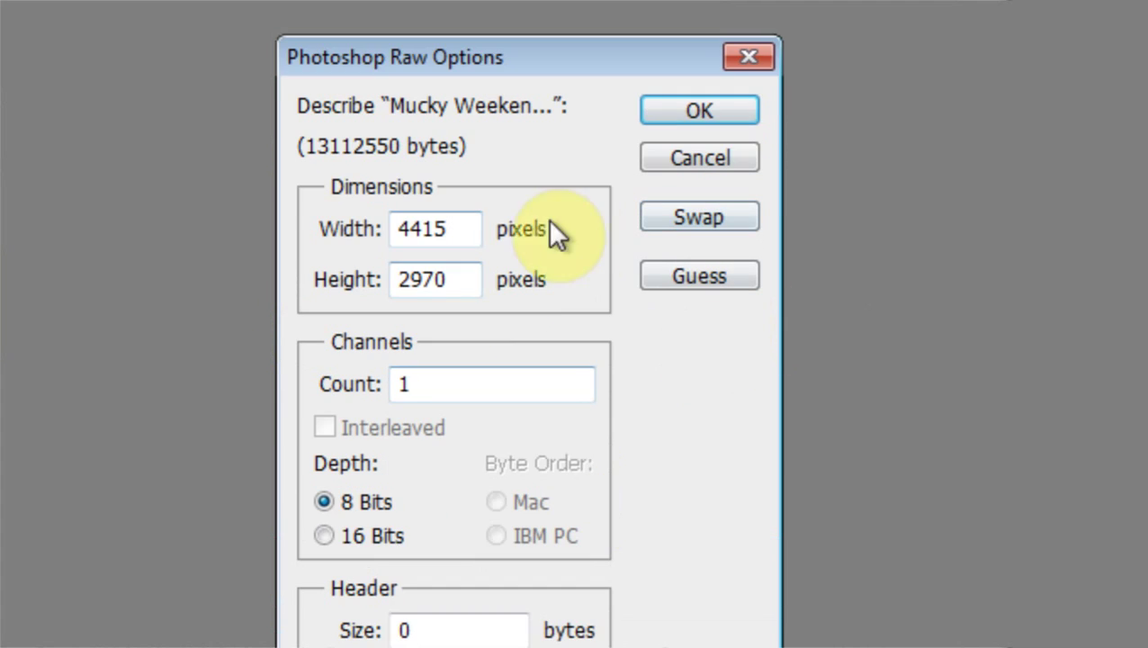
Accept Raw Options of 4415 × 2970 pixels, 1 channel, 8 bits
{"action": "double_click", "coordinate": [448, 230]}
{"action": "double_click", "coordinate": [450, 282]}
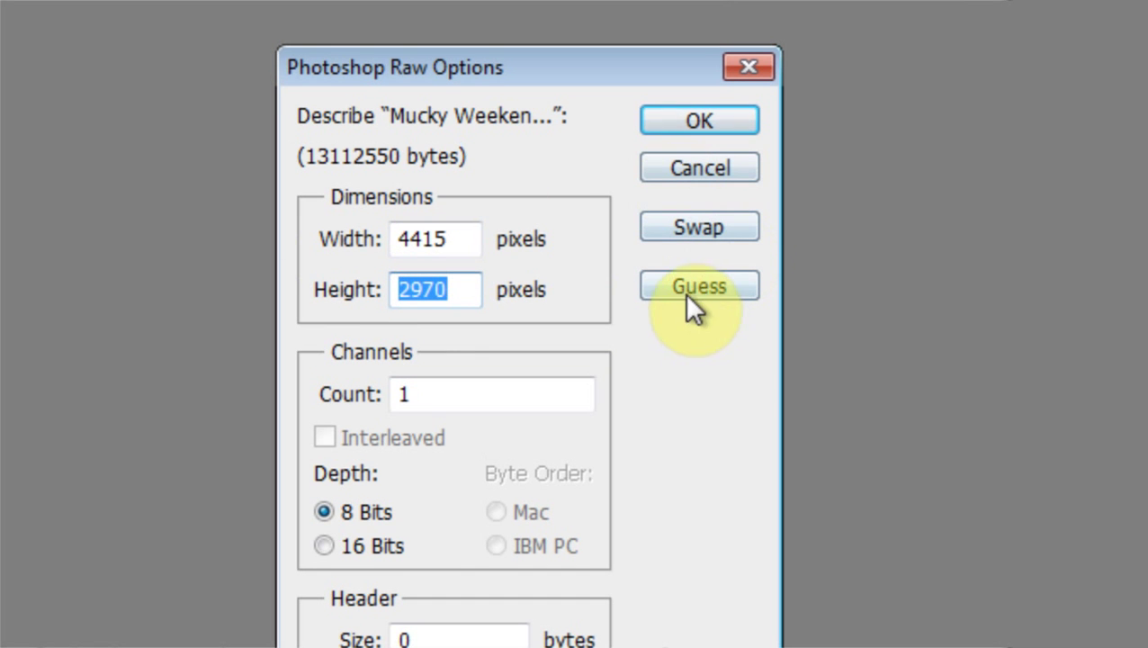
{"action": "double_click", "coordinate": [447, 241]}
{"action": "double_click", "coordinate": [441, 288]}
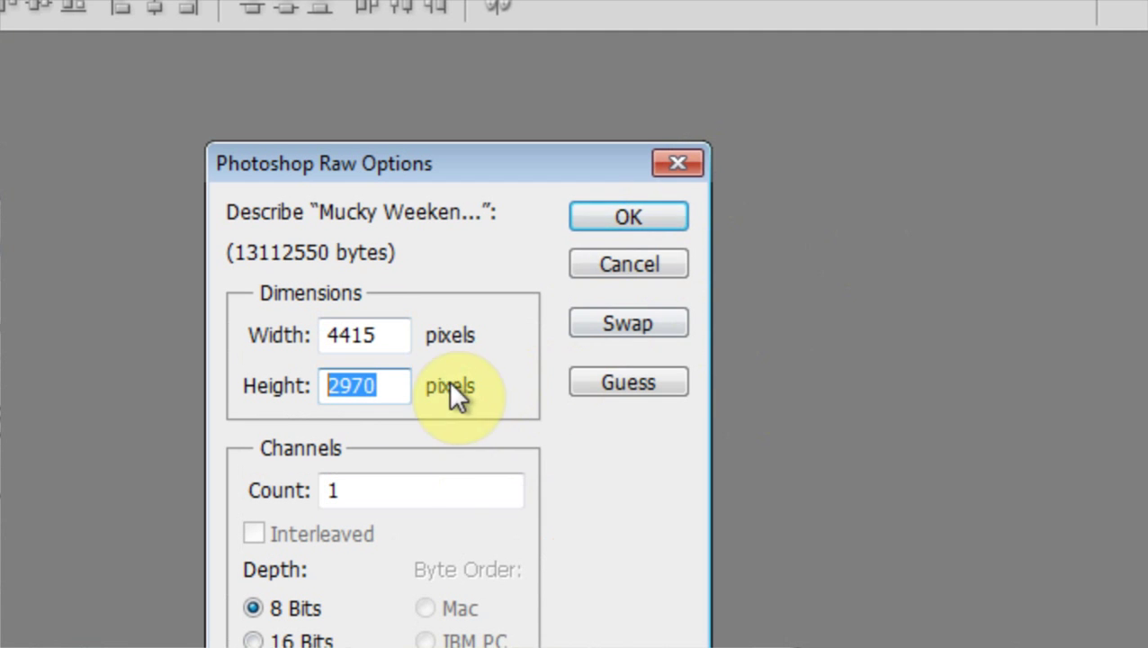
{"action": "left_click", "coordinate": [612, 221]}
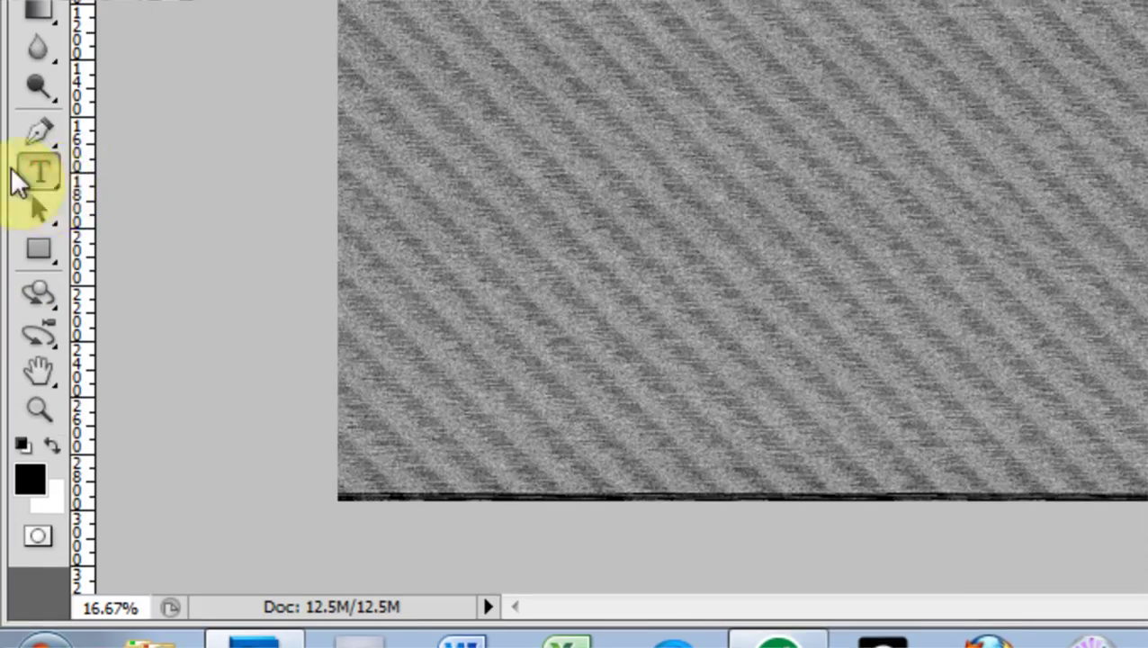
Add a 60 pt Lucida Bright tutorial-credit text line and drag it to the image's top edge
{"action": "left_click", "coordinate": [19, 178]}
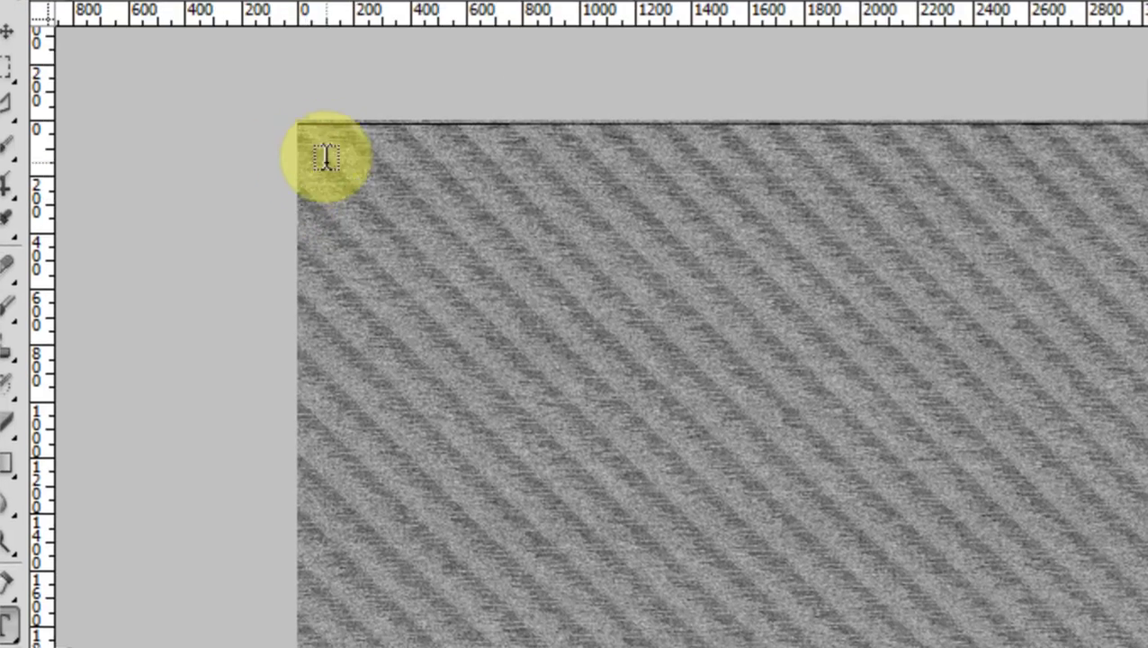
{"action": "left_click", "coordinate": [315, 160]}
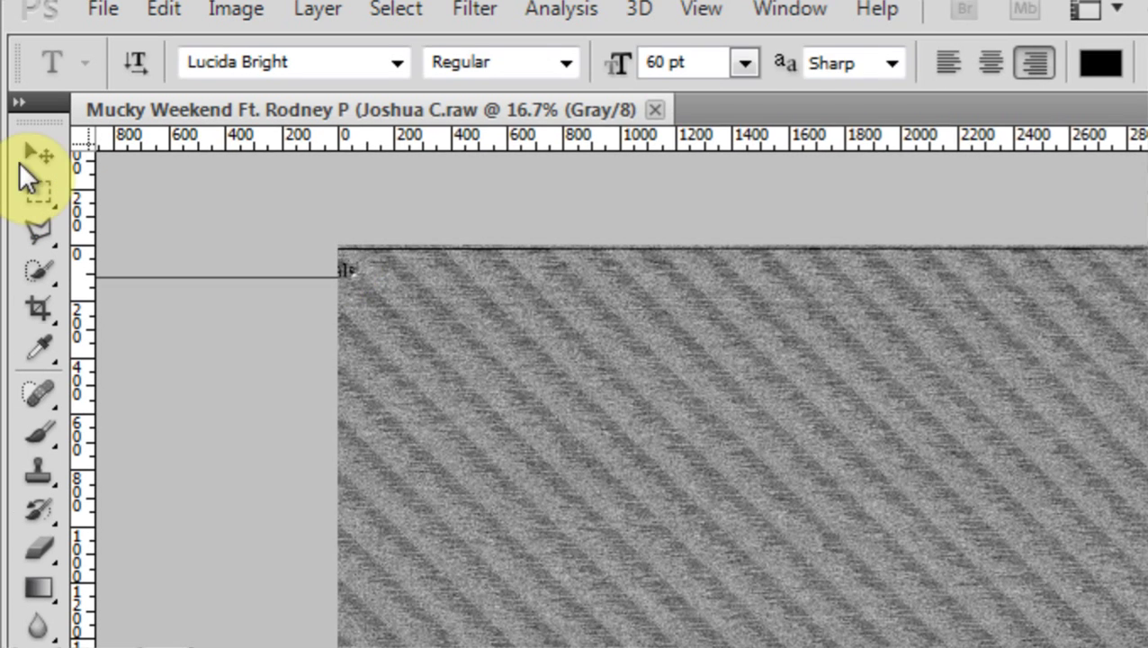
{"action": "left_click", "coordinate": [8, 45]}
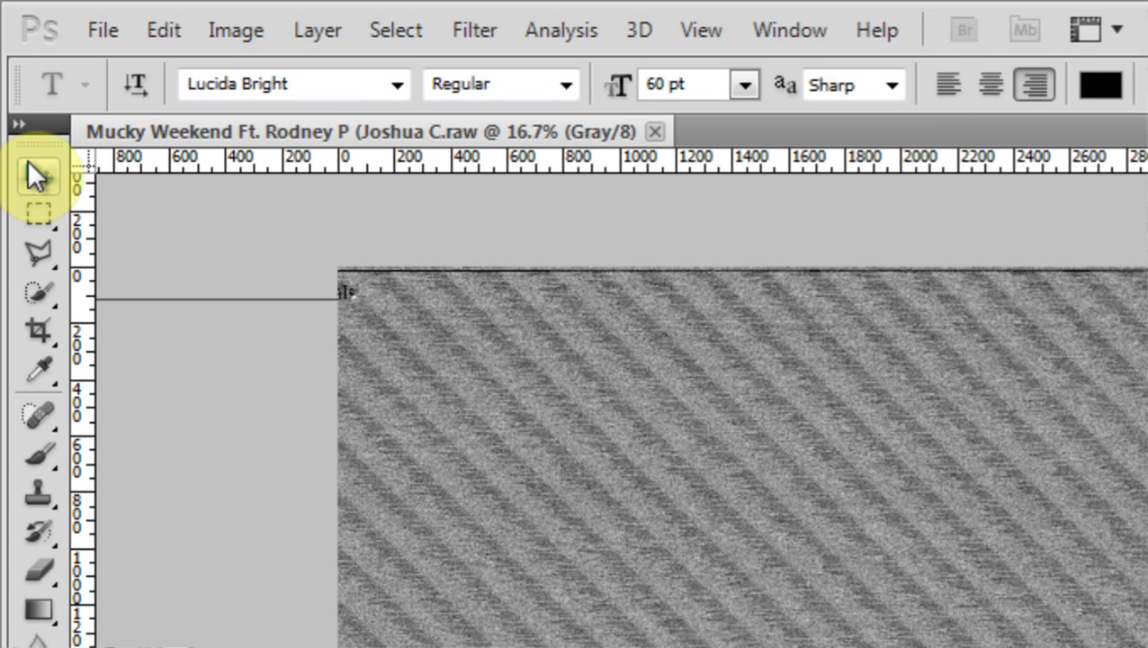
{"action": "left_click", "coordinate": [230, 171]}
{"action": "left_click_drag", "start_coordinate": [273, 302], "coordinate": [526, 294]}
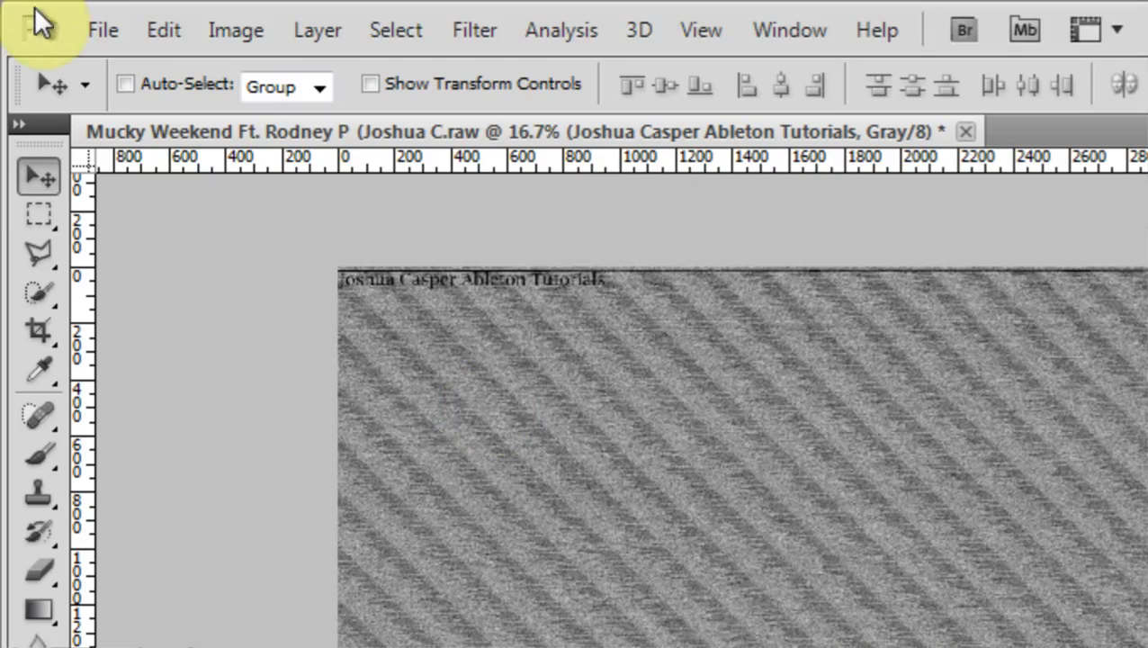
Save over Mucky Weekend.raw as Photoshop Raw (*.RAW) with header 0, accepting the warnings
{"action": "left_click", "coordinate": [110, 31]}
{"action": "left_click", "coordinate": [271, 514]}
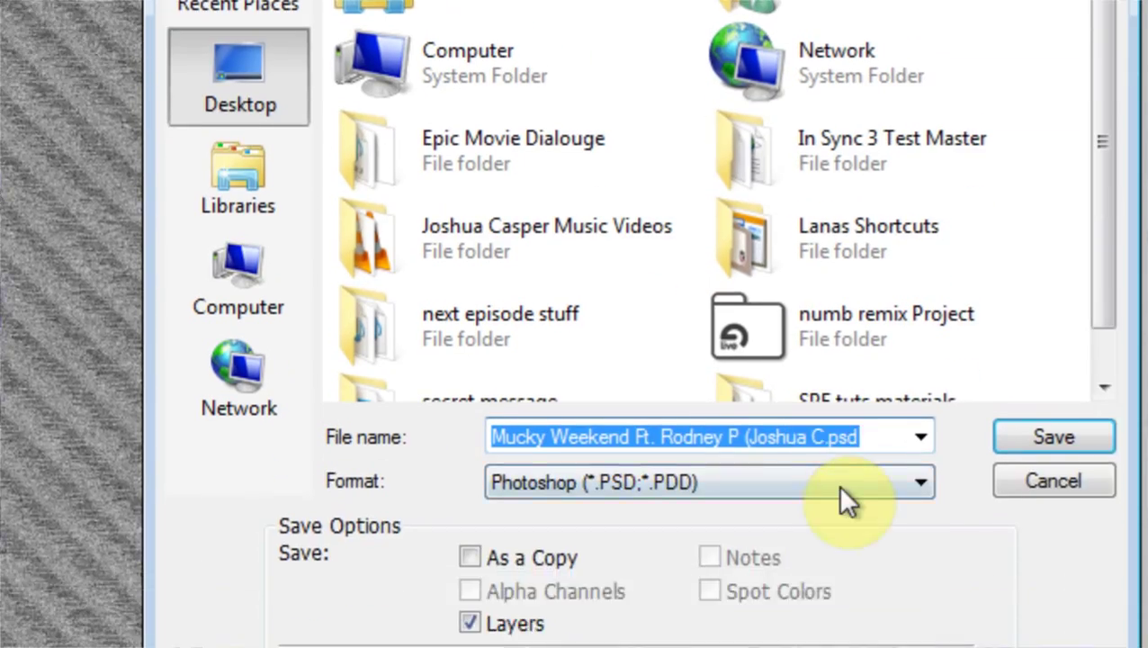
{"action": "left_click", "coordinate": [837, 483]}
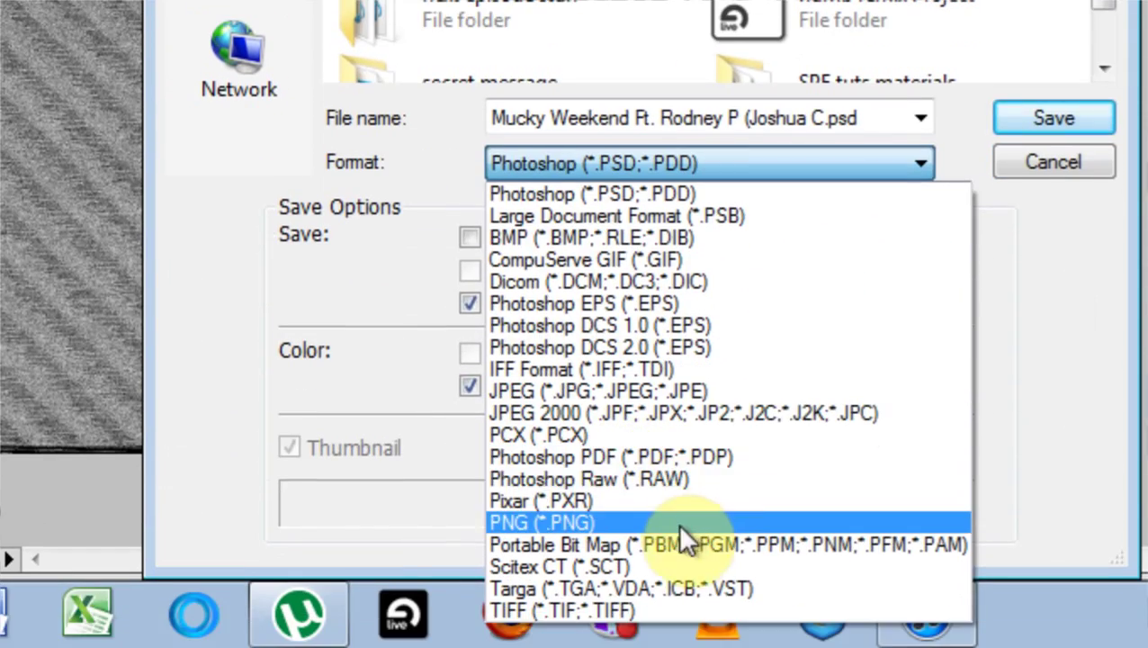
{"action": "left_click", "coordinate": [606, 481]}
{"action": "left_click", "coordinate": [1018, 123]}
{"action": "left_click", "coordinate": [478, 282]}
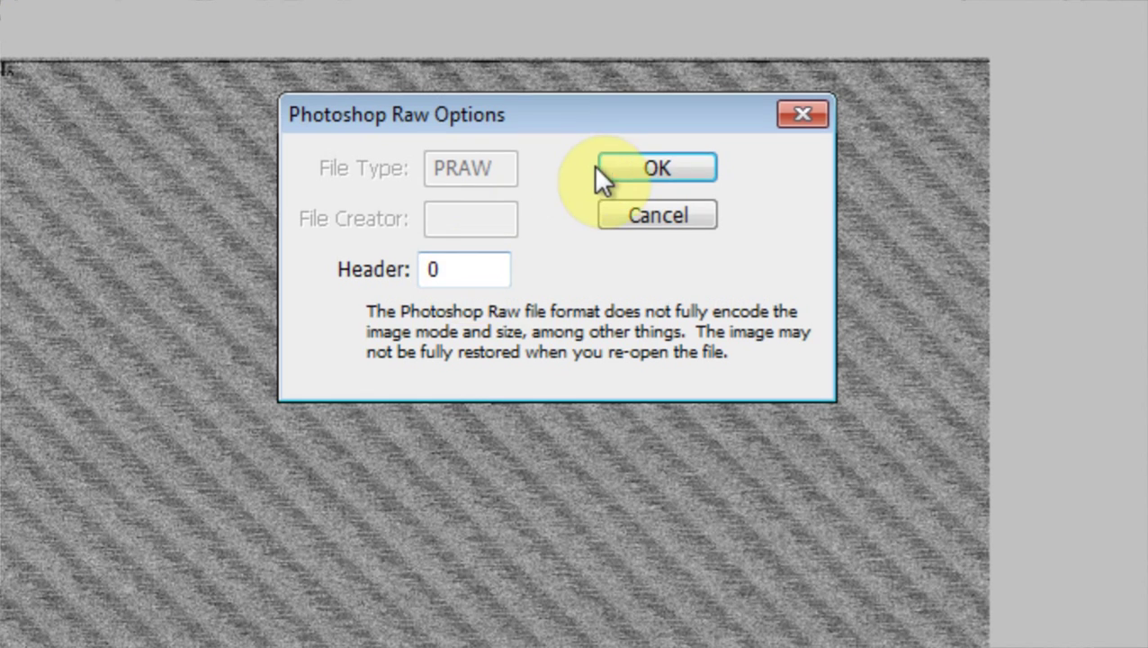
{"action": "left_click", "coordinate": [624, 167]}
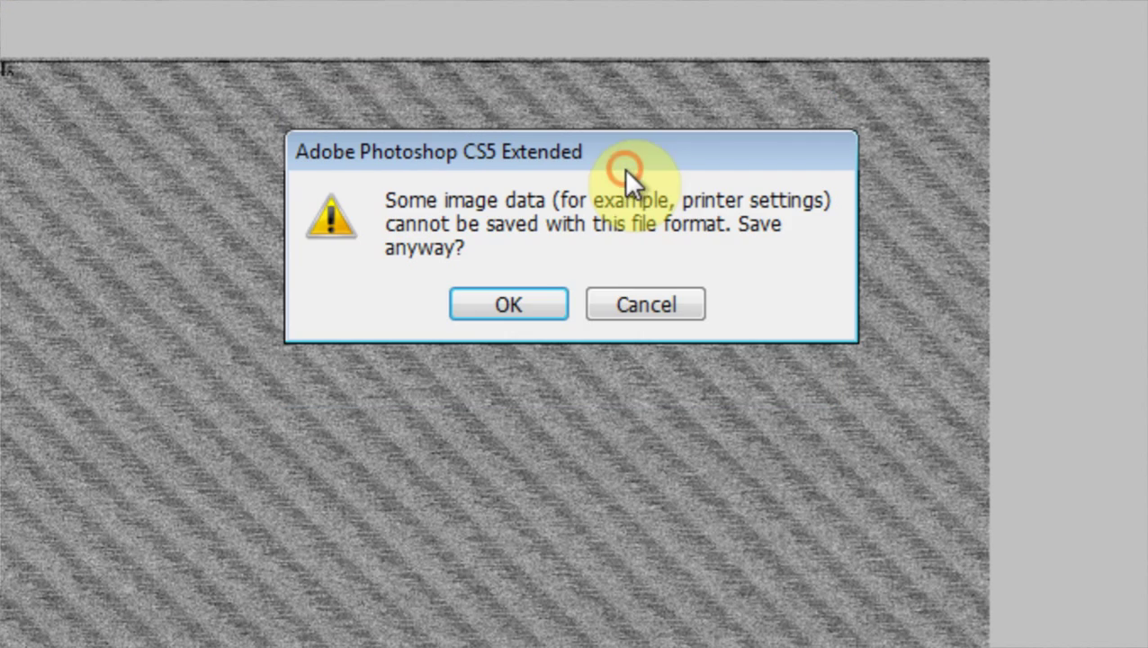
{"action": "left_click", "coordinate": [516, 315]}
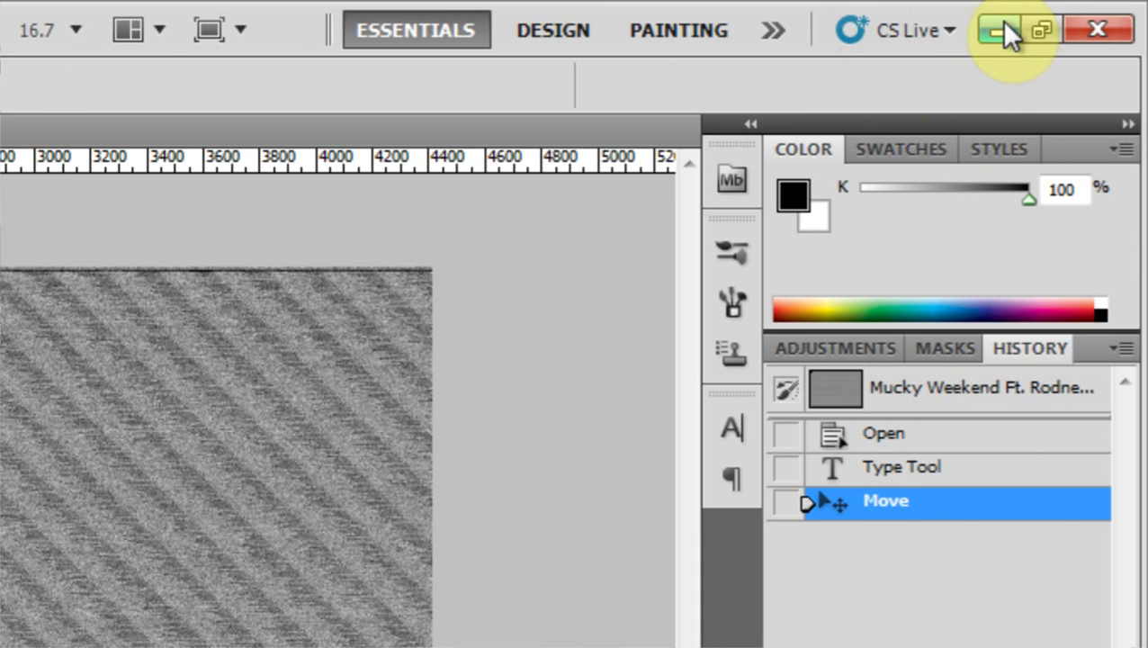
Minimize Photoshop, move the saved file beside the Word documents, and rename its extension to mp3
{"action": "left_click", "coordinate": [1002, 20]}
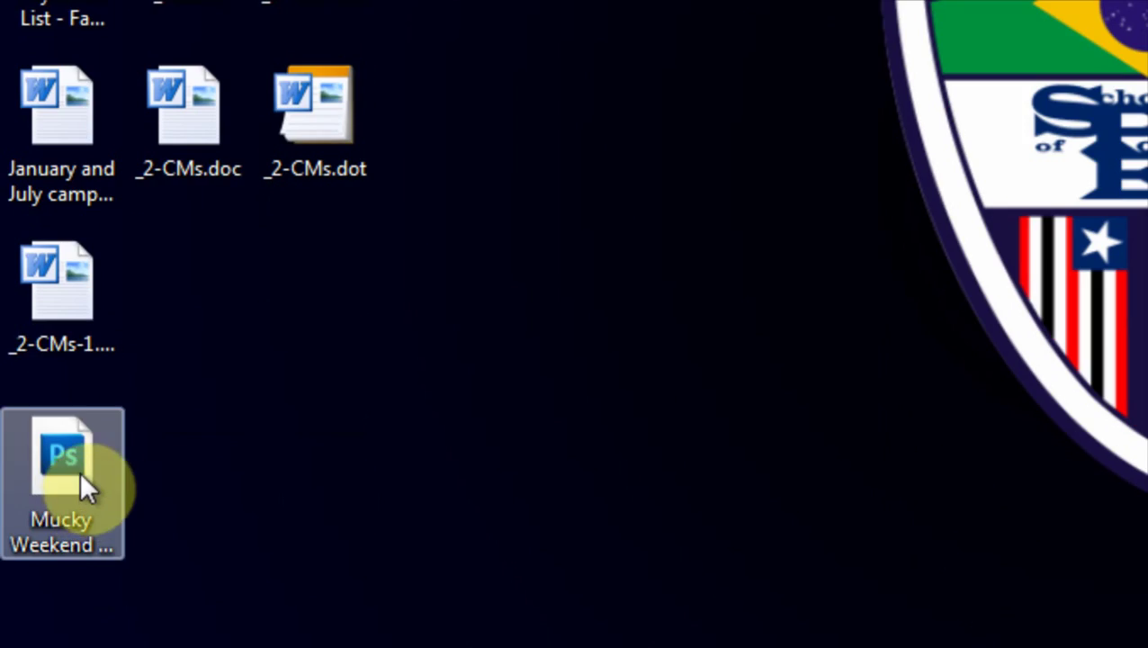
{"action": "left_click_drag", "start_coordinate": [81, 481], "coordinate": [225, 606]}
{"action": "left_click_drag", "start_coordinate": [199, 460], "coordinate": [497, 327]}
{"action": "left_click", "coordinate": [315, 429]}
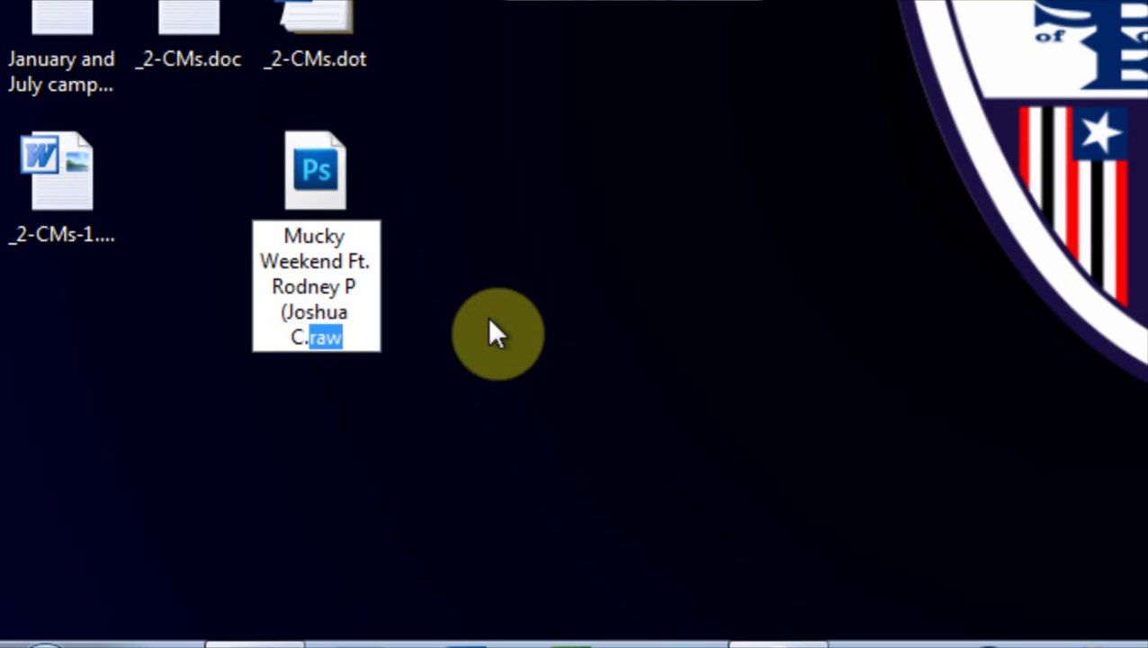
{"action": "type", "text": "mp3"}
{"action": "left_click", "coordinate": [622, 458]}
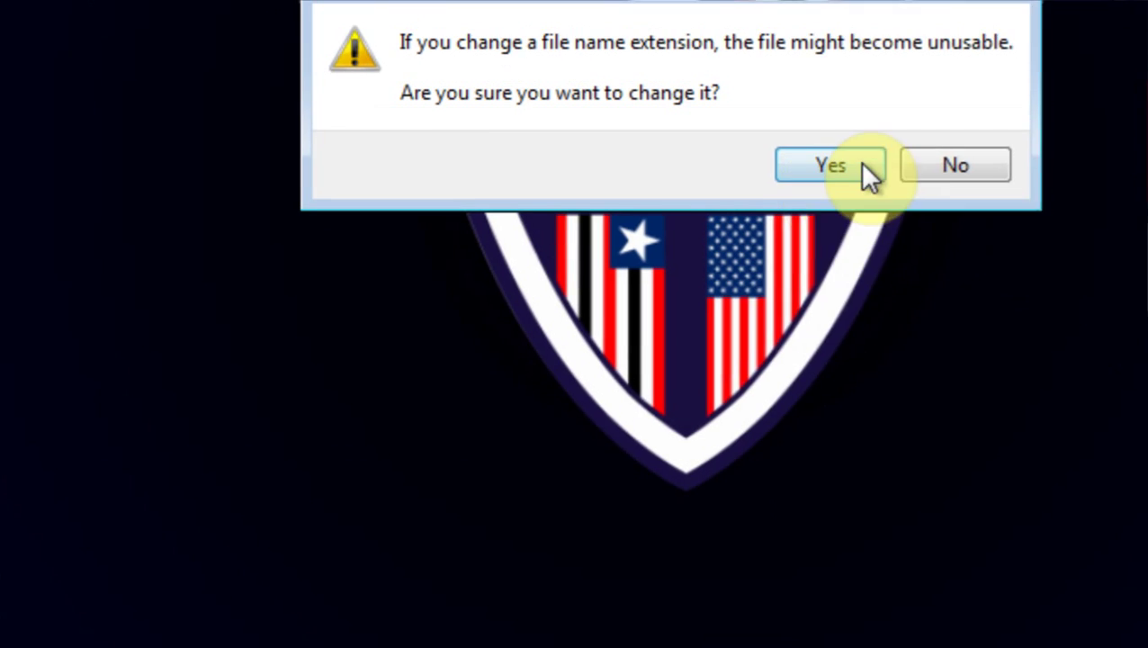
{"action": "left_click", "coordinate": [700, 200]}
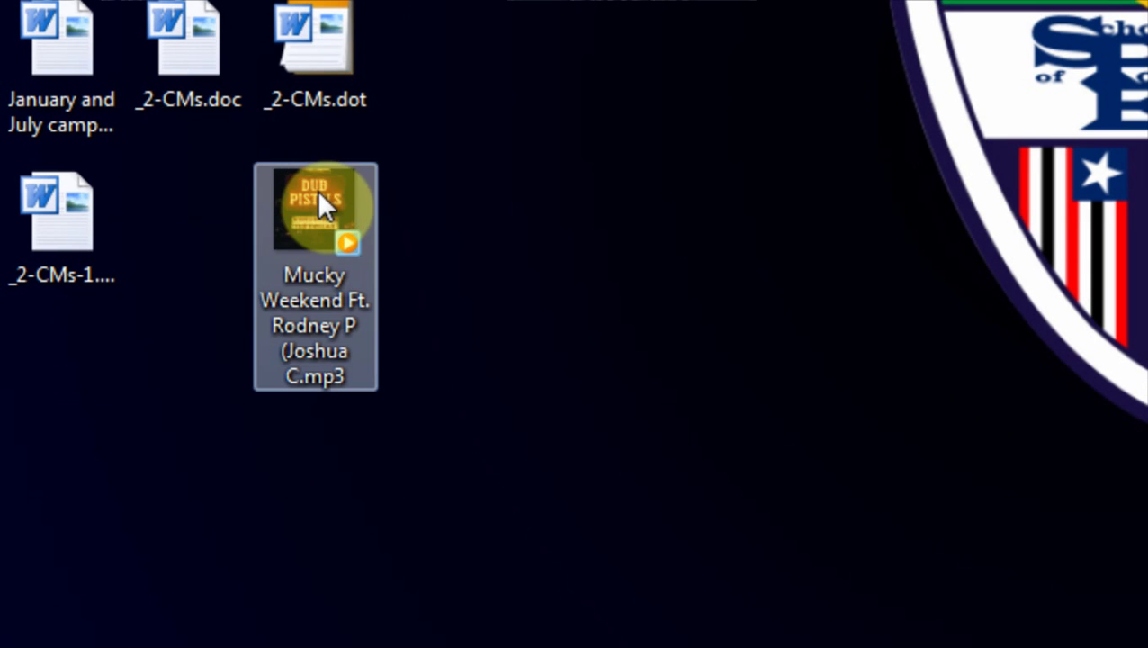
Select the renamed Mucky Weekend mp3 file, then clear the desktop selection
{"action": "left_click", "coordinate": [303, 214]}
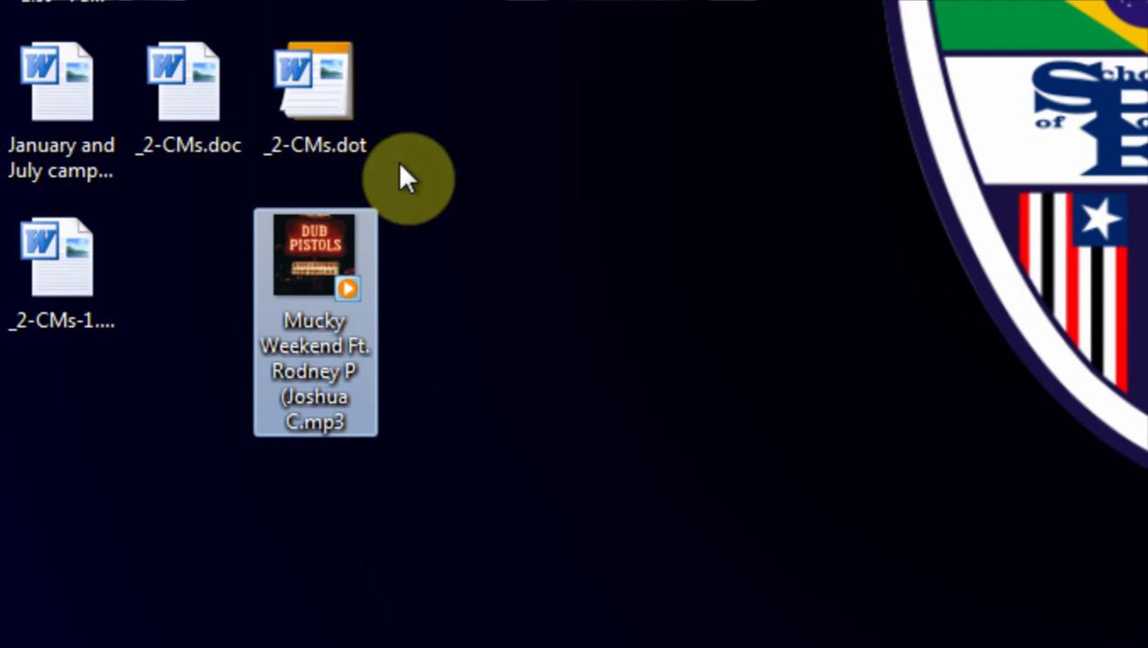
{"action": "left_click_drag", "start_coordinate": [401, 130], "coordinate": [295, 157]}
{"action": "left_click_drag", "start_coordinate": [295, 202], "coordinate": [306, 198]}
{"action": "left_click_drag", "start_coordinate": [363, 187], "coordinate": [379, 256]}
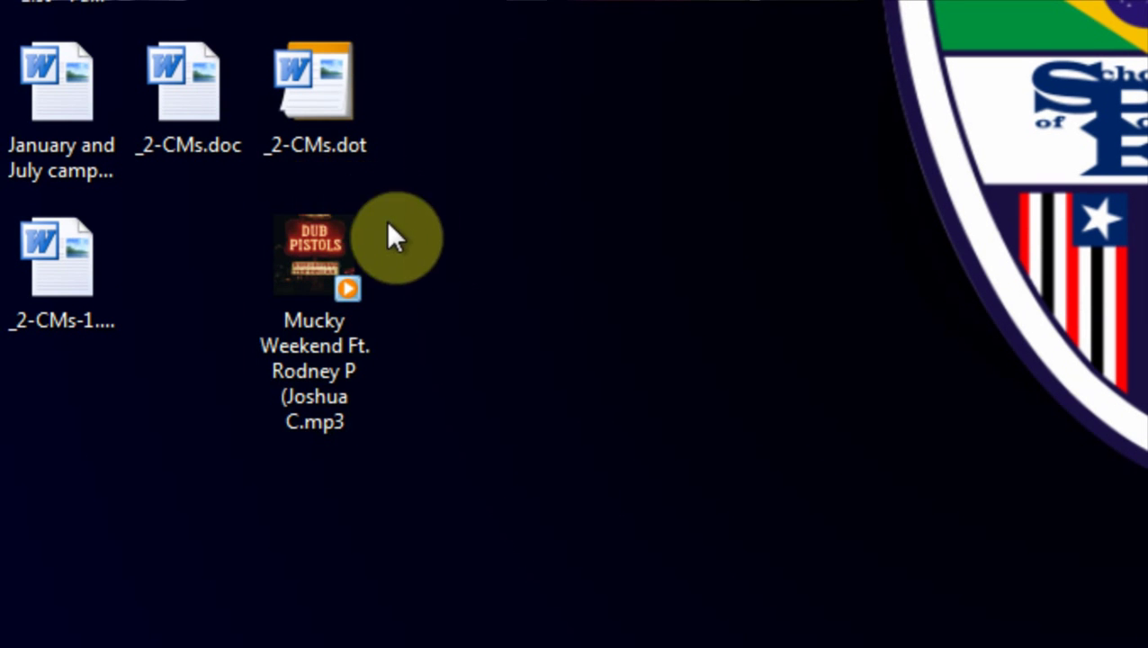
{"action": "left_click", "coordinate": [504, 234]}
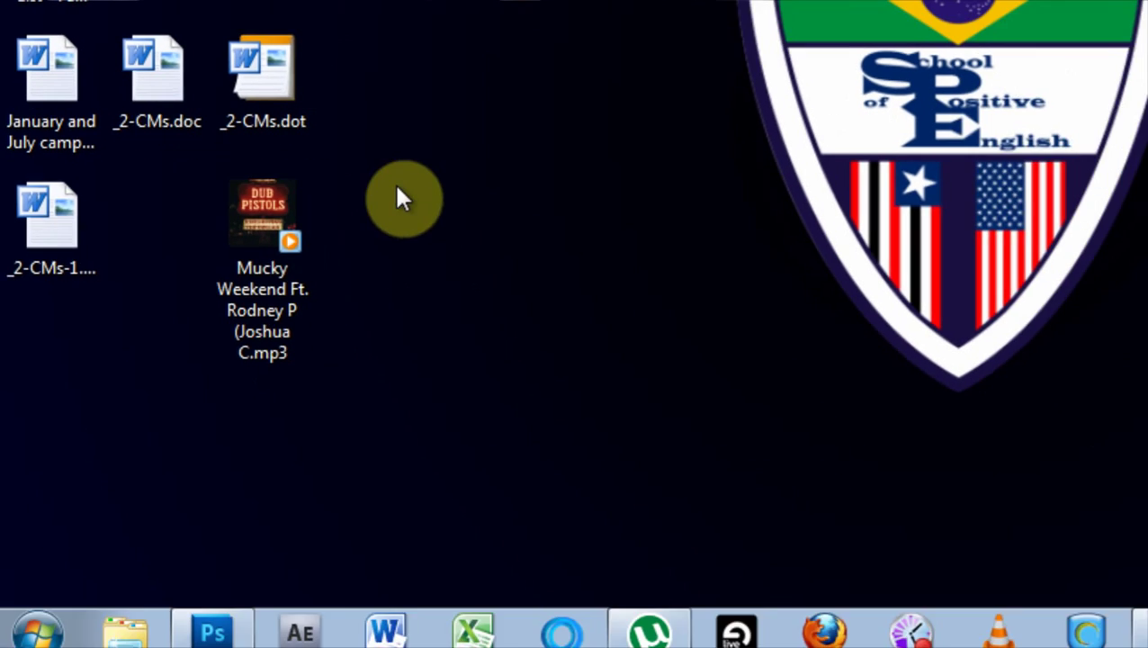
{"action": "double_click", "coordinate": [272, 205]}
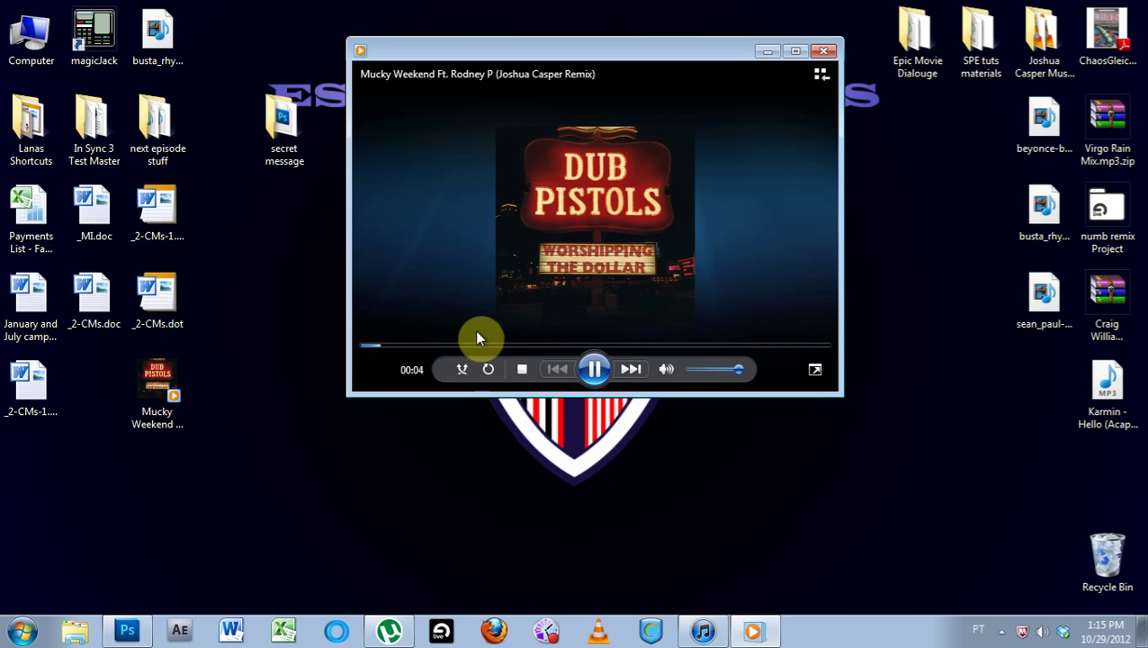
{"action": "left_click", "coordinate": [595, 369]}
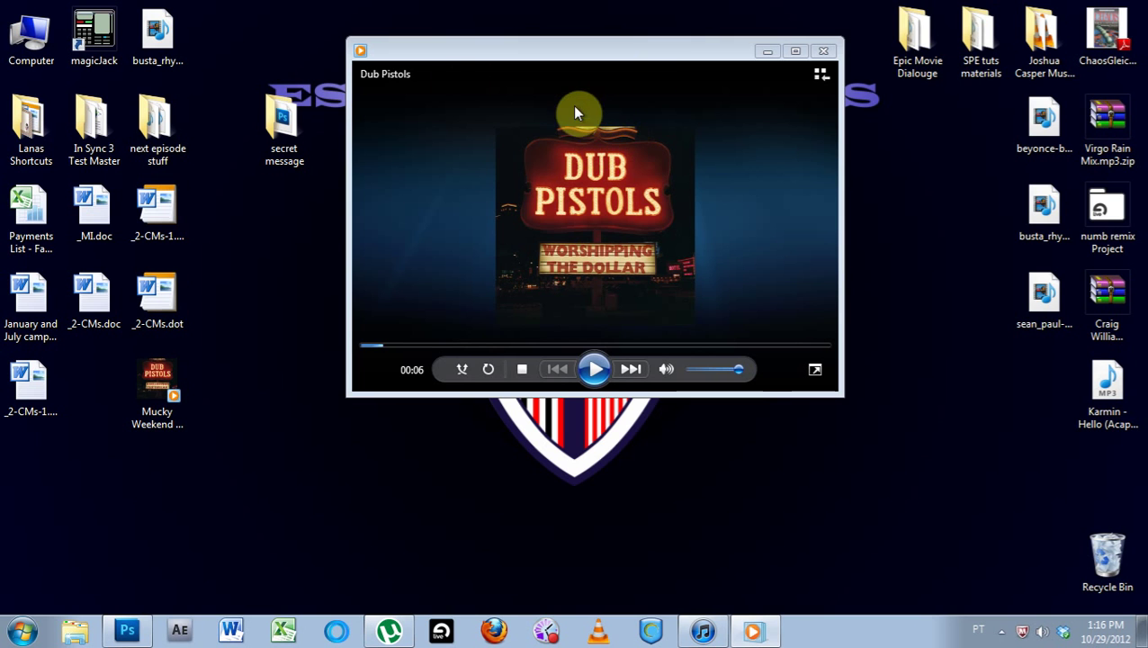
{"action": "left_click_drag", "start_coordinate": [352, 38], "coordinate": [582, 198]}
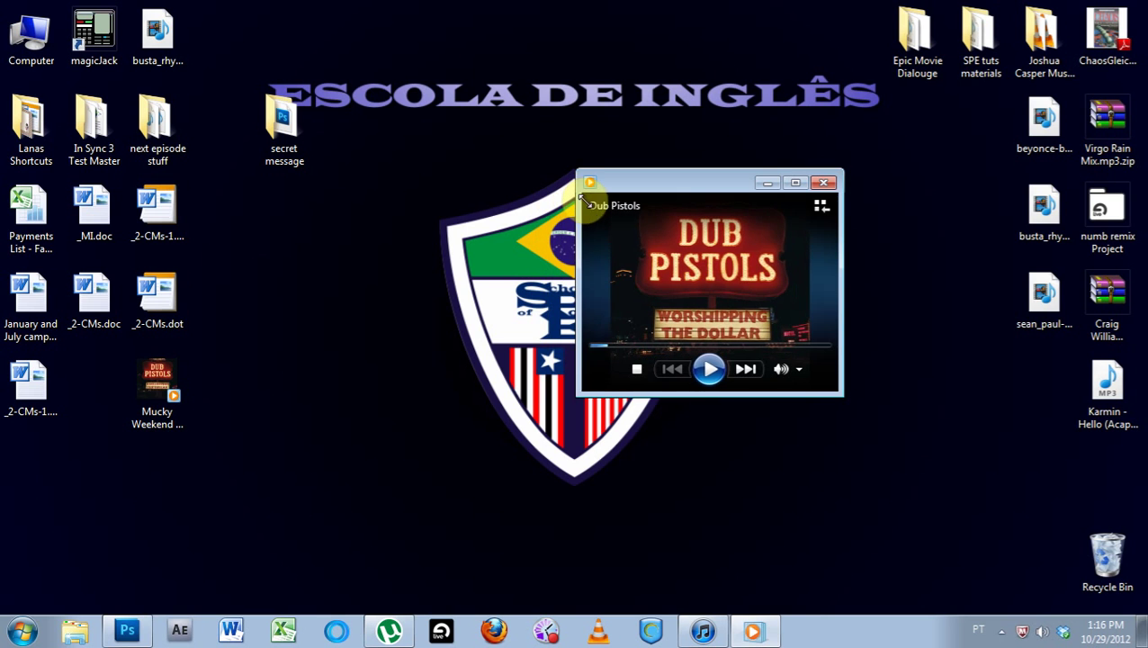
{"action": "left_click", "coordinate": [824, 184]}
Move the mp3 beside the secret message file and change its extension to raw
{"action": "left_click_drag", "start_coordinate": [132, 382], "coordinate": [270, 335]}
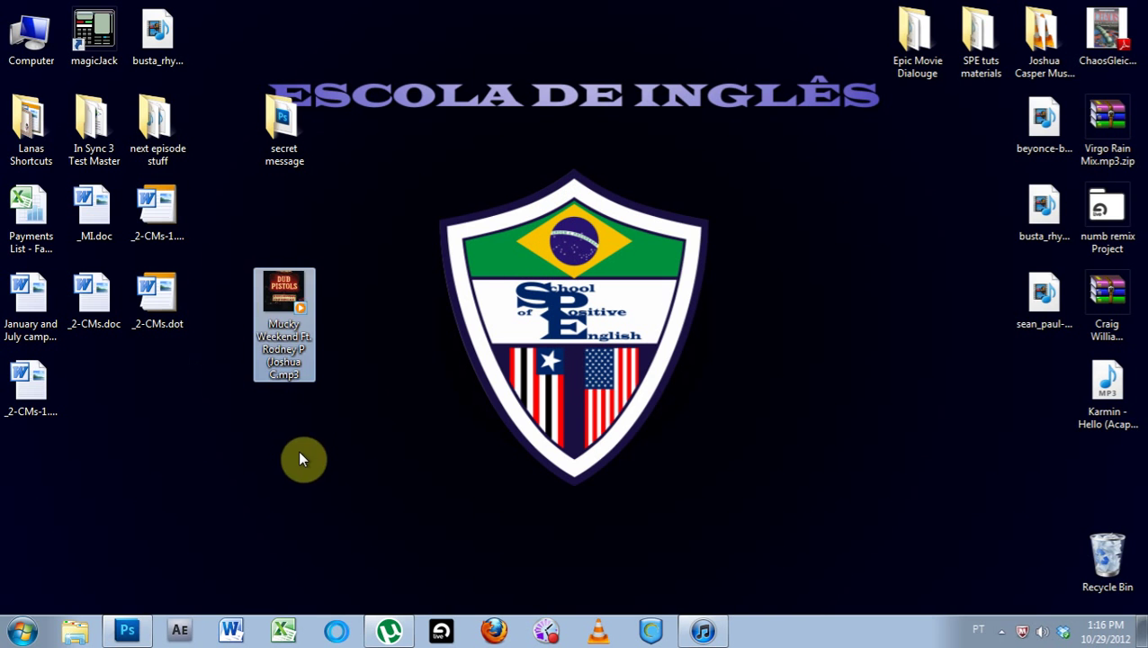
{"action": "left_click", "coordinate": [286, 382]}
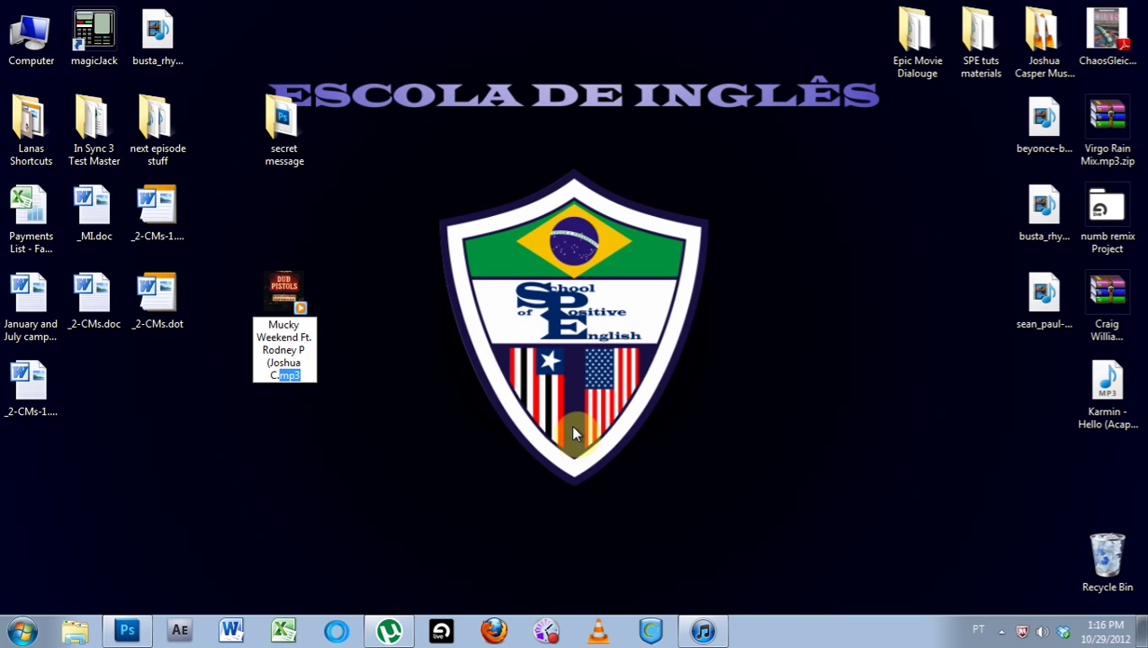
{"action": "type", "text": "raw"}
{"action": "left_click", "coordinate": [450, 448]}
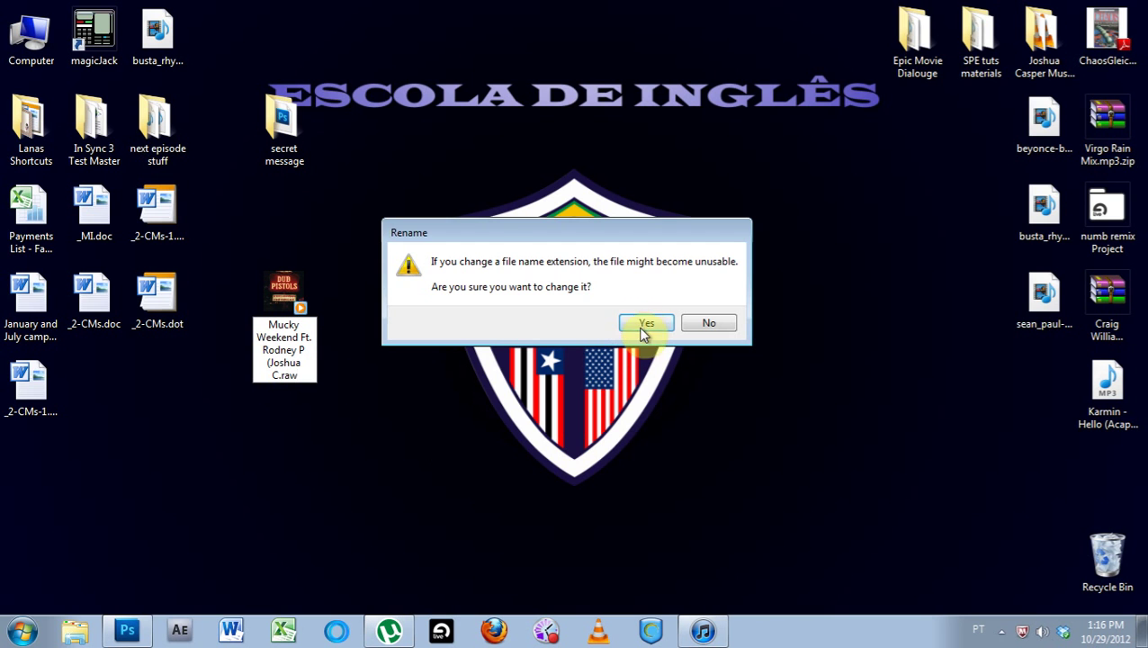
{"action": "left_click", "coordinate": [644, 324]}
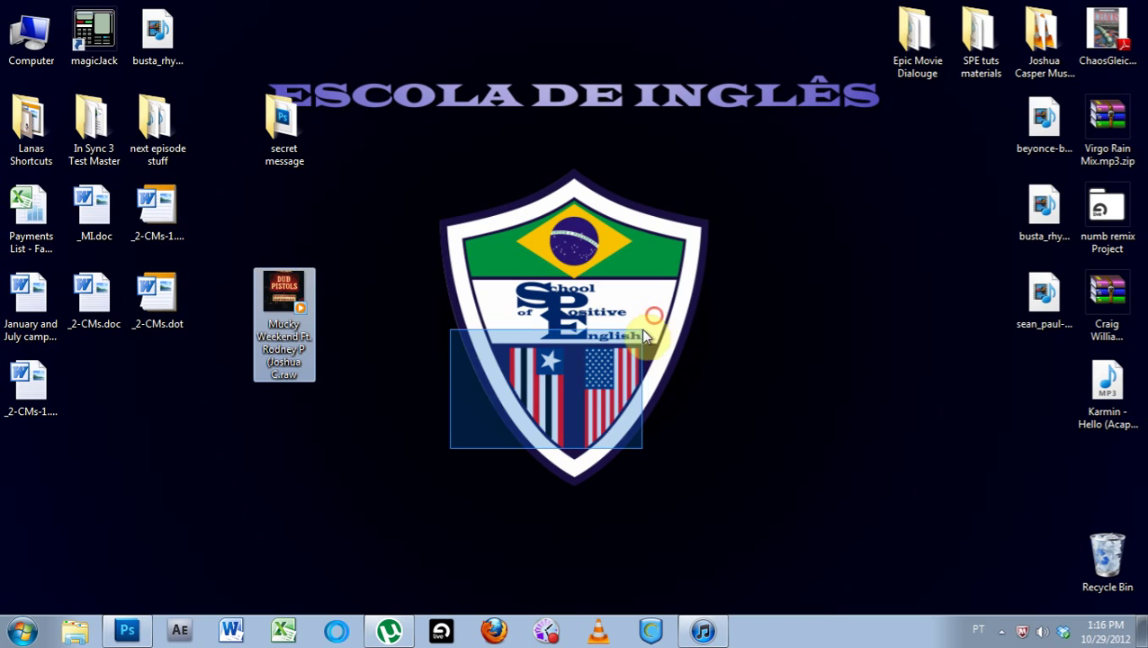
Open the renamed .raw file with Adobe Photoshop via Open with
{"action": "right_click", "coordinate": [287, 298]}
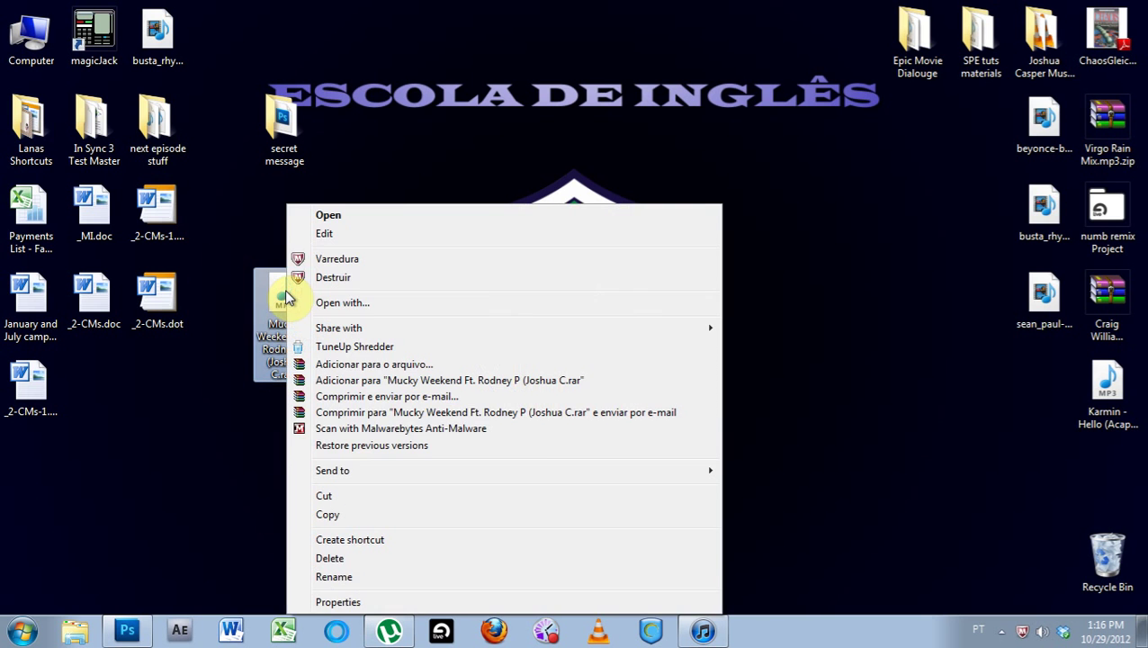
{"action": "left_click", "coordinate": [346, 306]}
{"action": "double_click", "coordinate": [360, 213]}
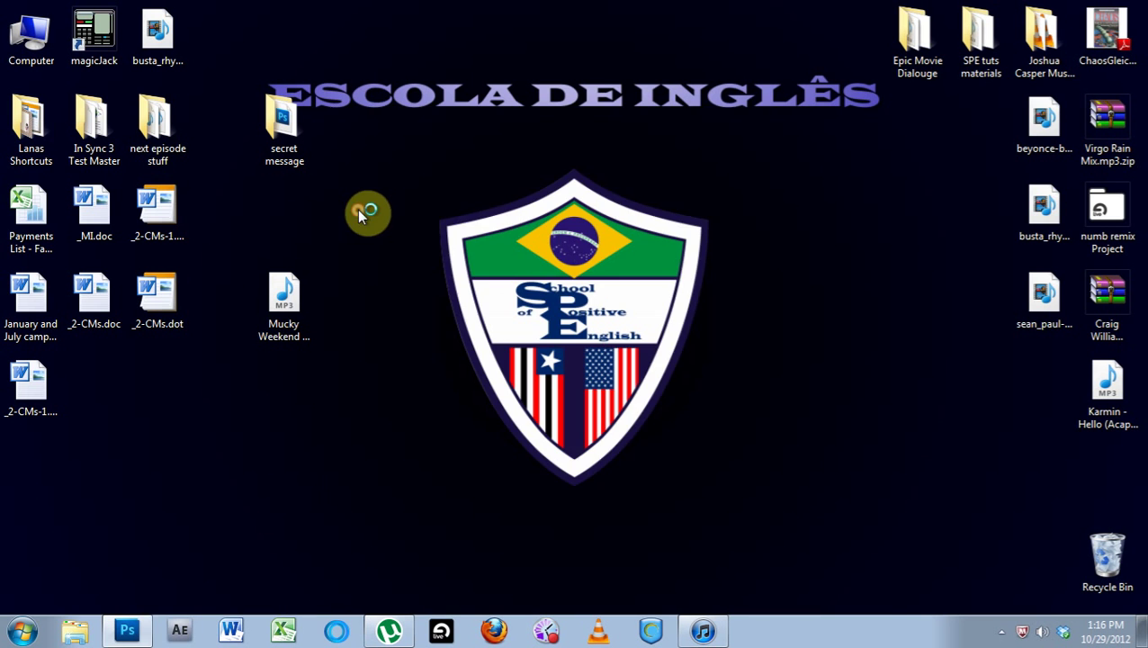
Accept the raw import, close the earlier edited copy without saving, and dismiss the locked-layer error
{"action": "left_click", "coordinate": [624, 151]}
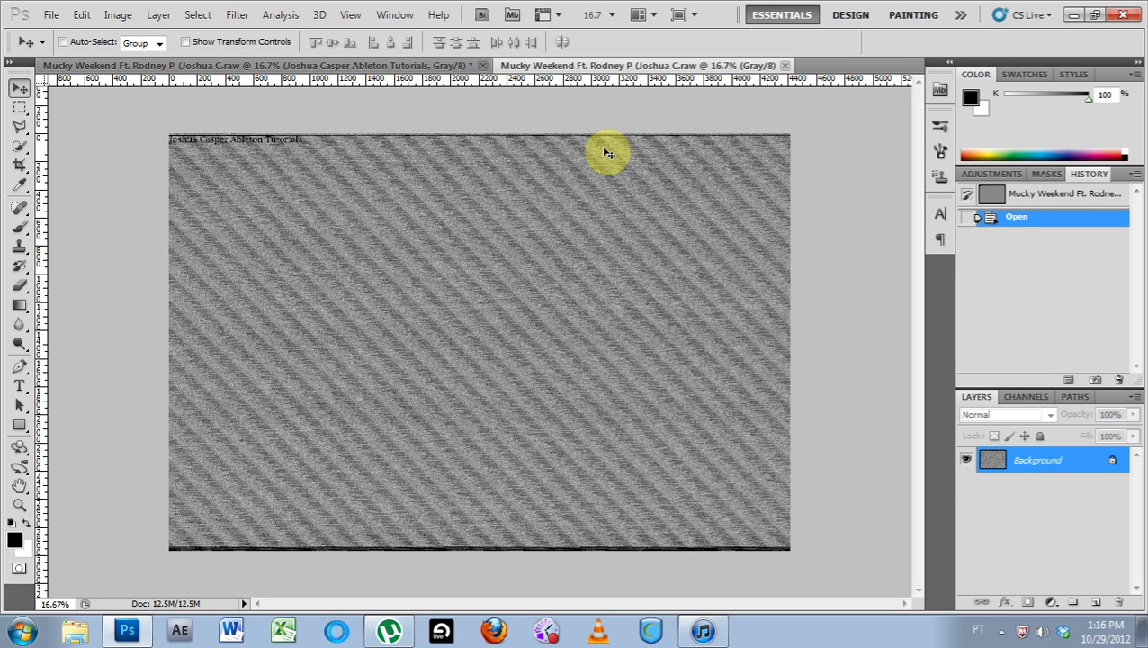
{"action": "left_click", "coordinate": [378, 67]}
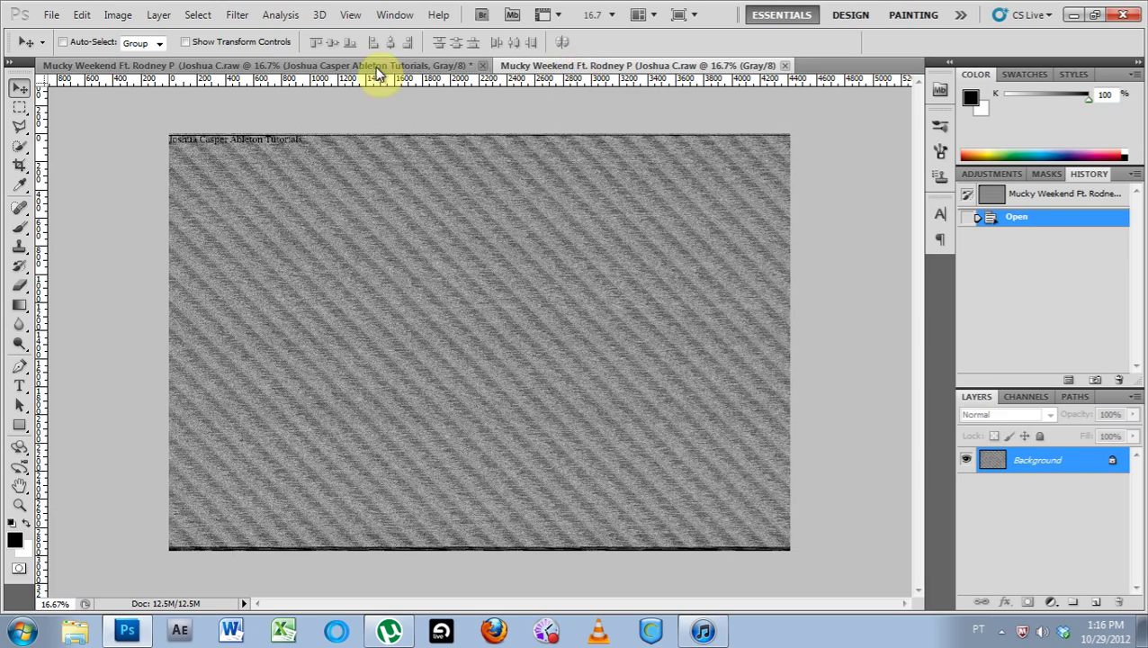
{"action": "left_click", "coordinate": [483, 65]}
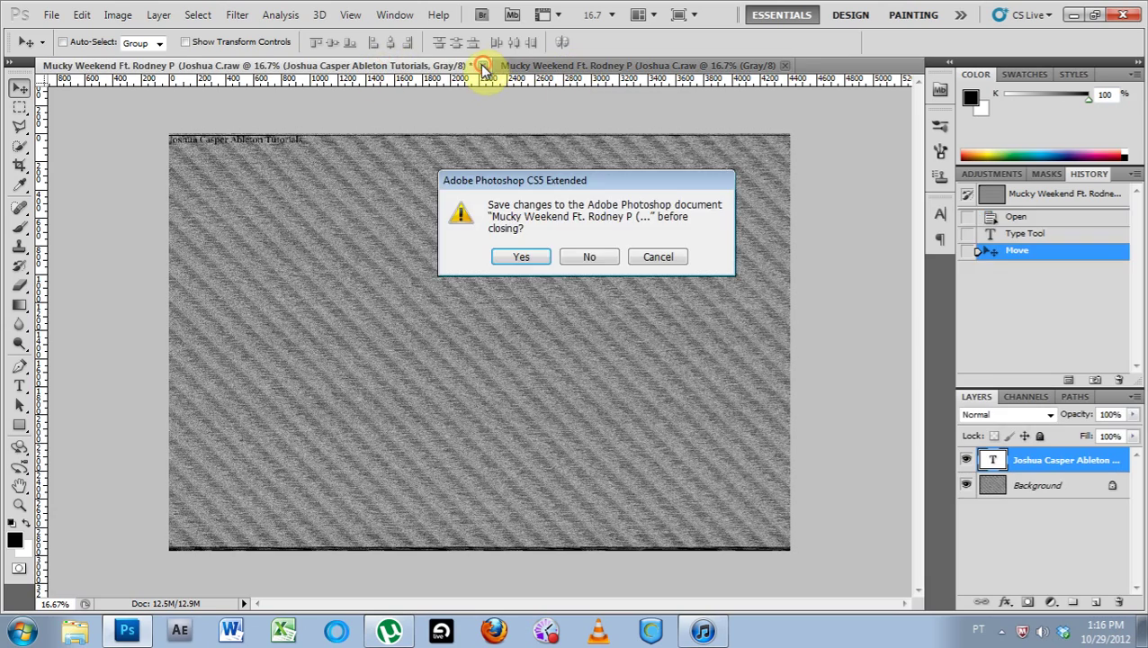
{"action": "left_click", "coordinate": [569, 258]}
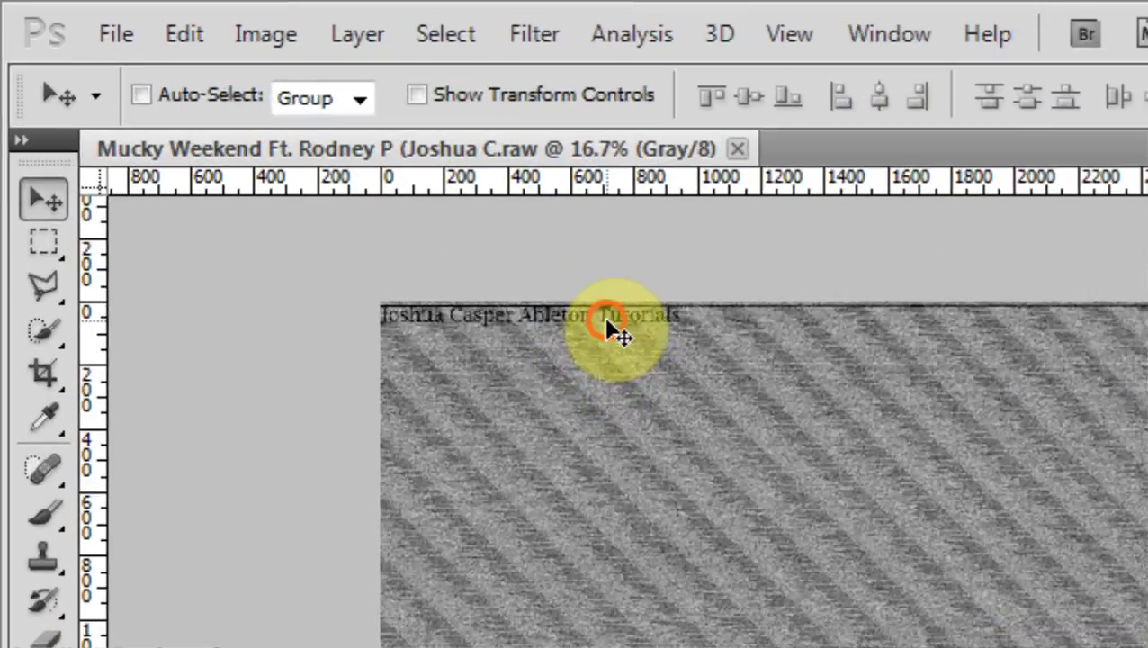
{"action": "left_click", "coordinate": [271, 143]}
{"action": "left_click", "coordinate": [1006, 536]}
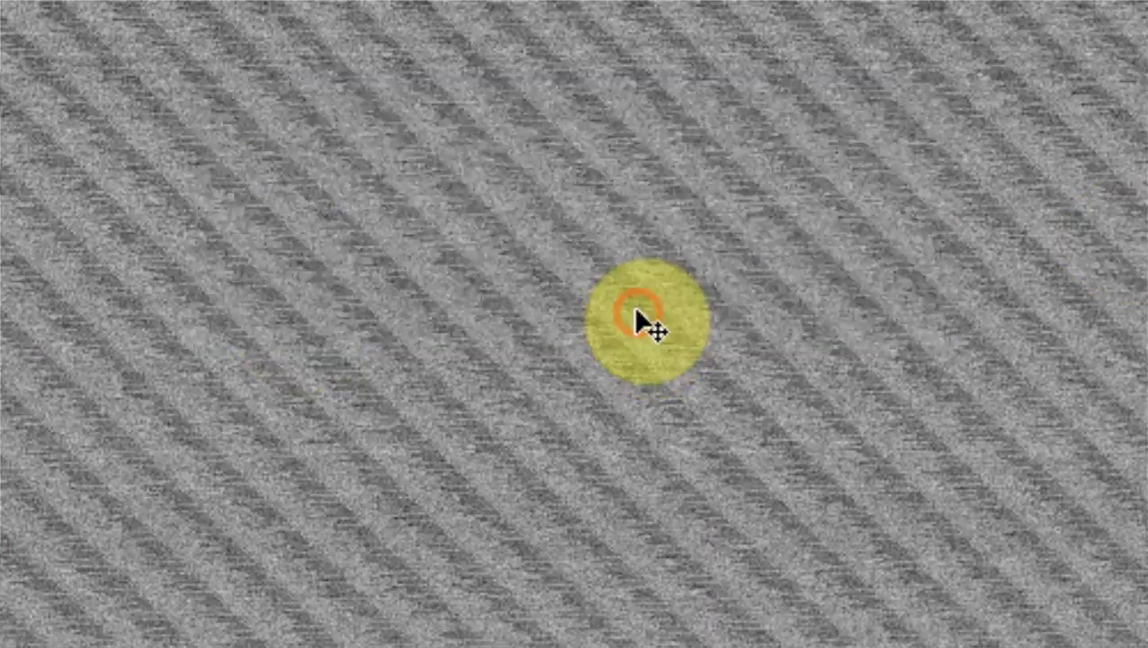